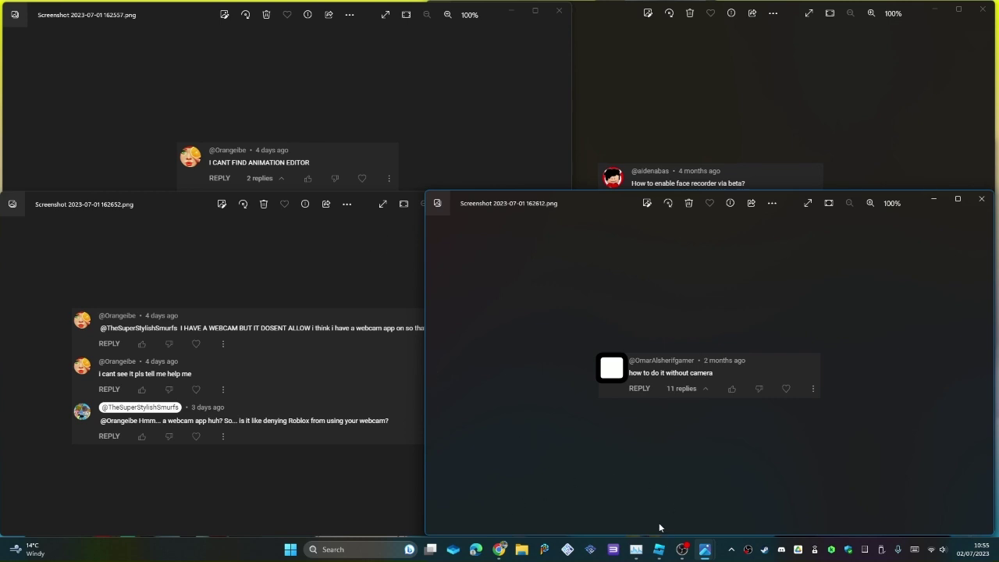
- Bring the Roblox home page to the front in Chrome and collapse the chat panel
{"action": "mouse_move", "coordinate": [651, 556]}
{"action": "mouse_move", "coordinate": [502, 552]}
{"action": "left_click", "coordinate": [499, 550]}
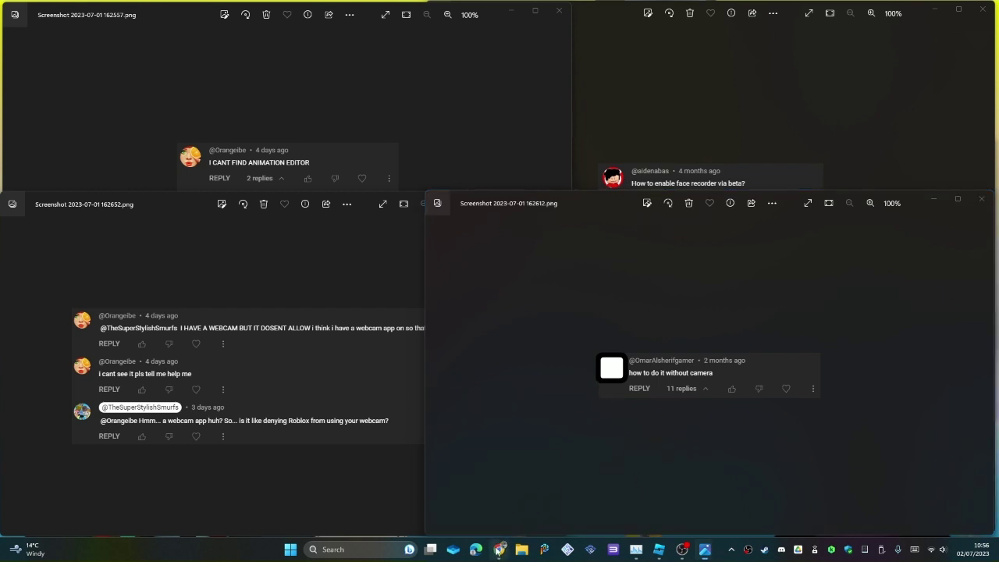
{"action": "left_click", "coordinate": [497, 553]}
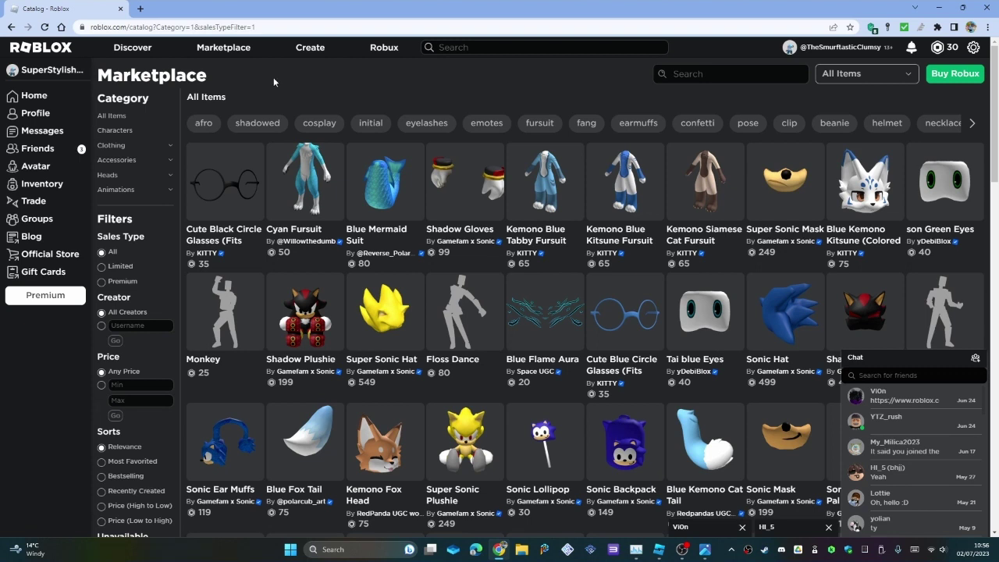
{"action": "left_click", "coordinate": [890, 361]}
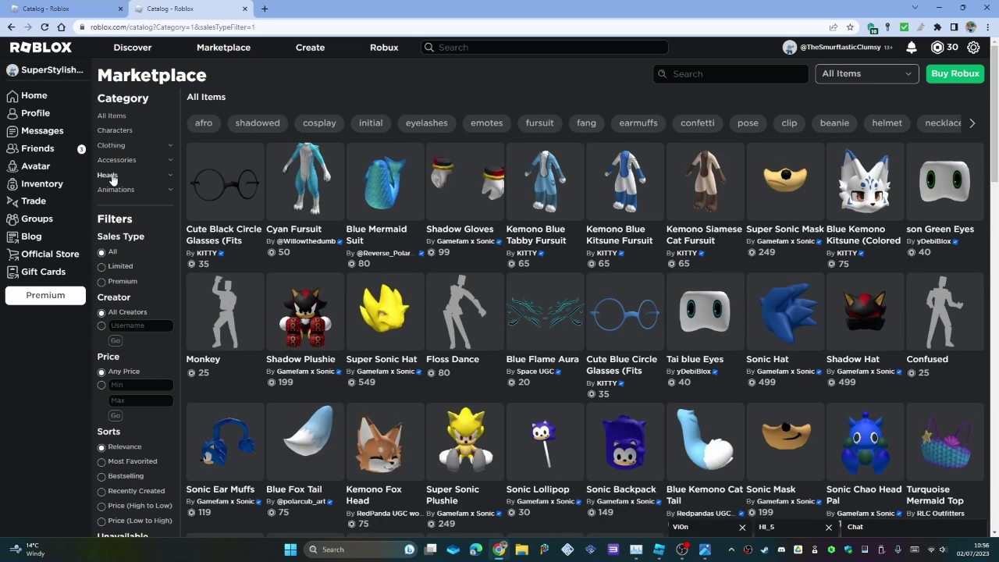
- Filter the Marketplace to Heads > Heads bundles and open the Stevie Standard bundle page
{"action": "left_click", "coordinate": [115, 180]}
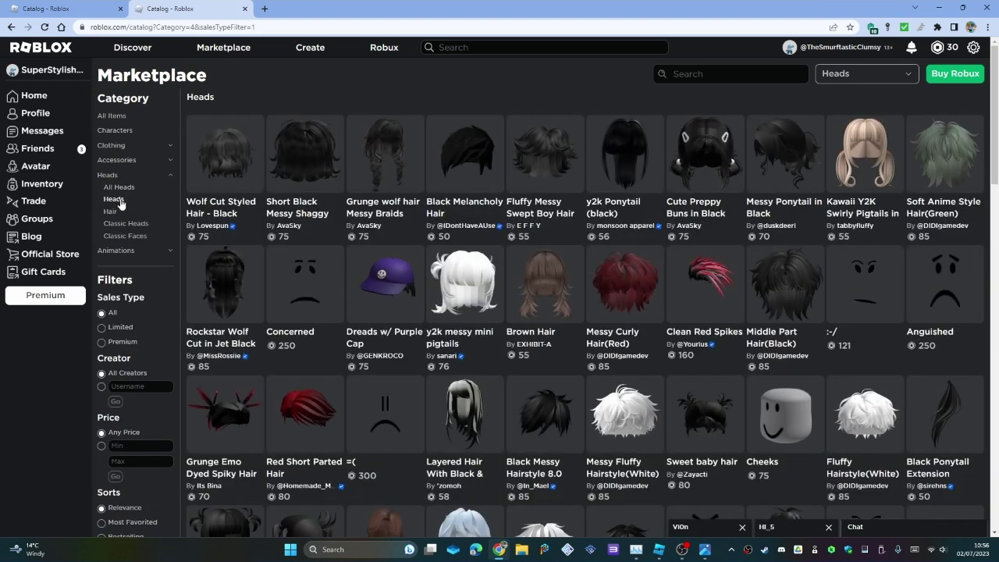
{"action": "left_click", "coordinate": [121, 202]}
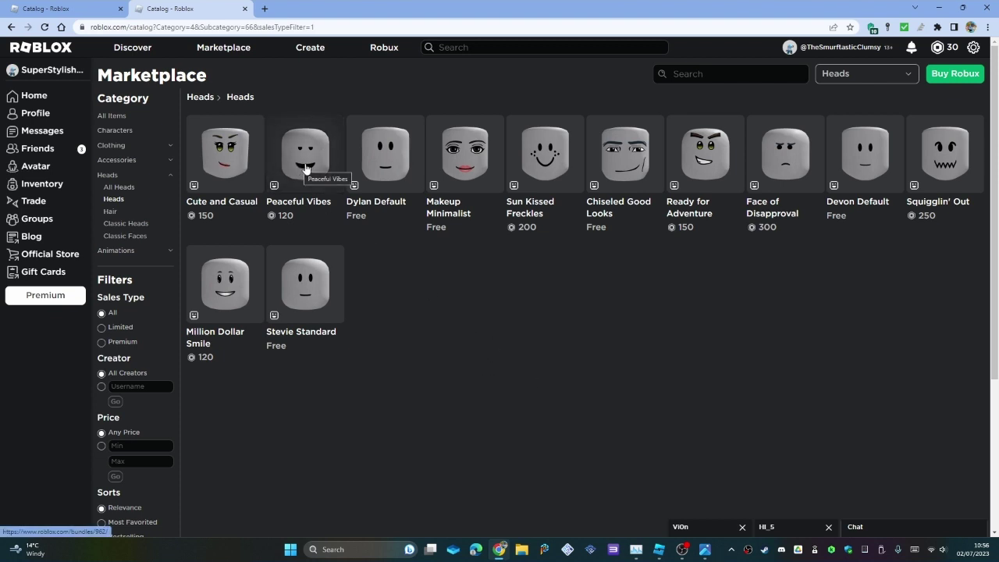
{"action": "left_click", "coordinate": [320, 283]}
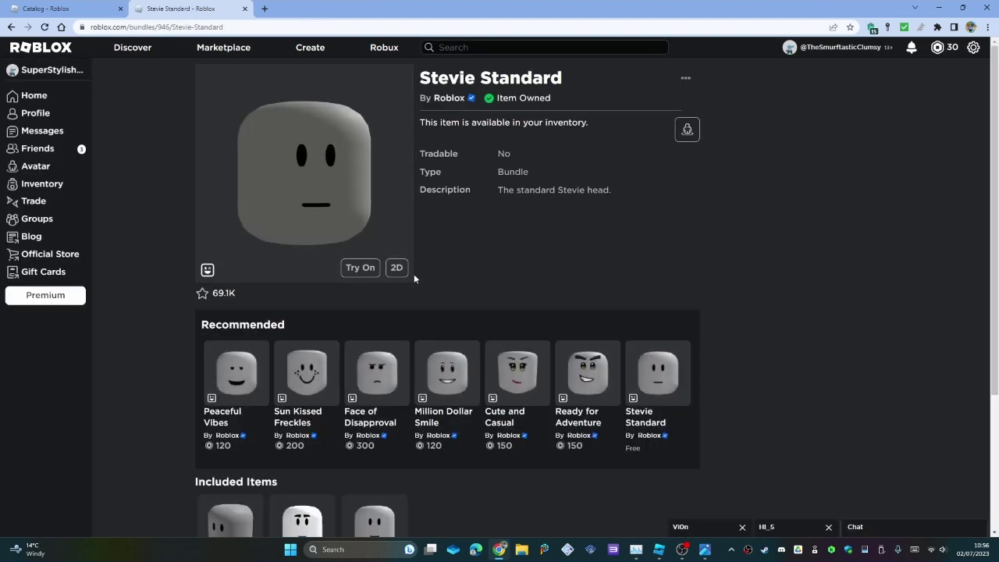
- Go through the Friends page to the Avatar Editor
{"action": "left_click", "coordinate": [40, 152]}
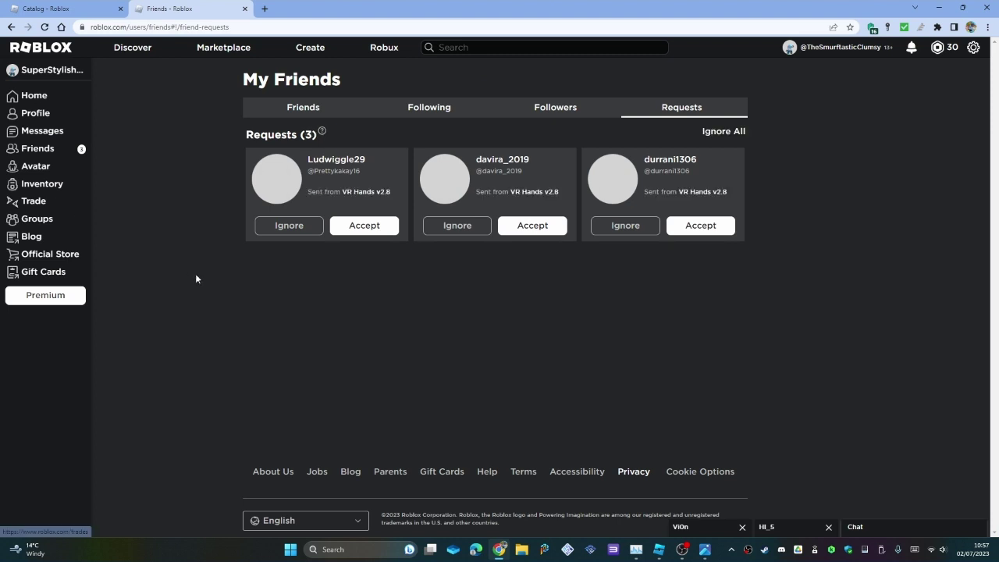
{"action": "left_click", "coordinate": [37, 168]}
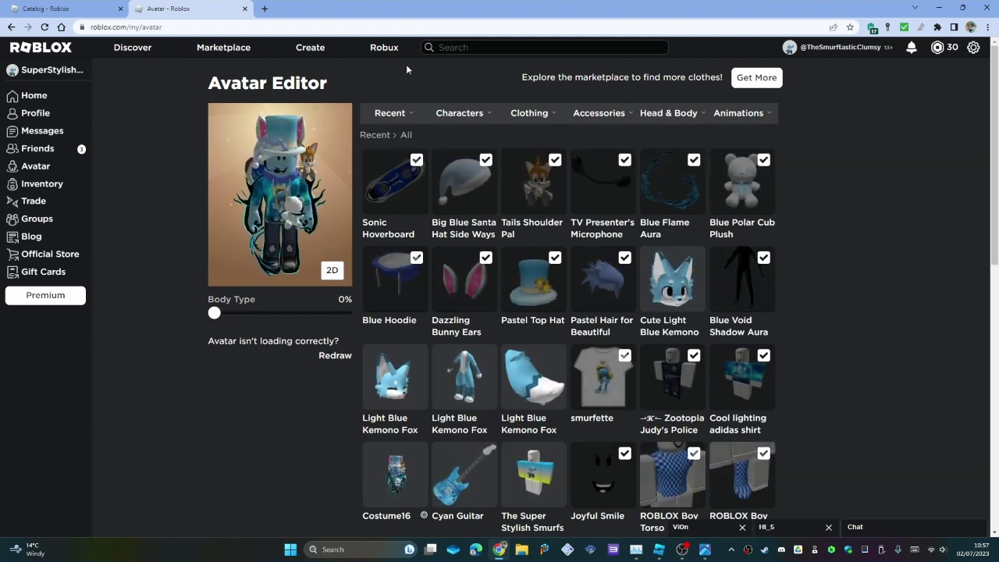
- Wear the owned Stevie Standard head from the Head & Body Style list
{"action": "mouse_move", "coordinate": [502, 120]}
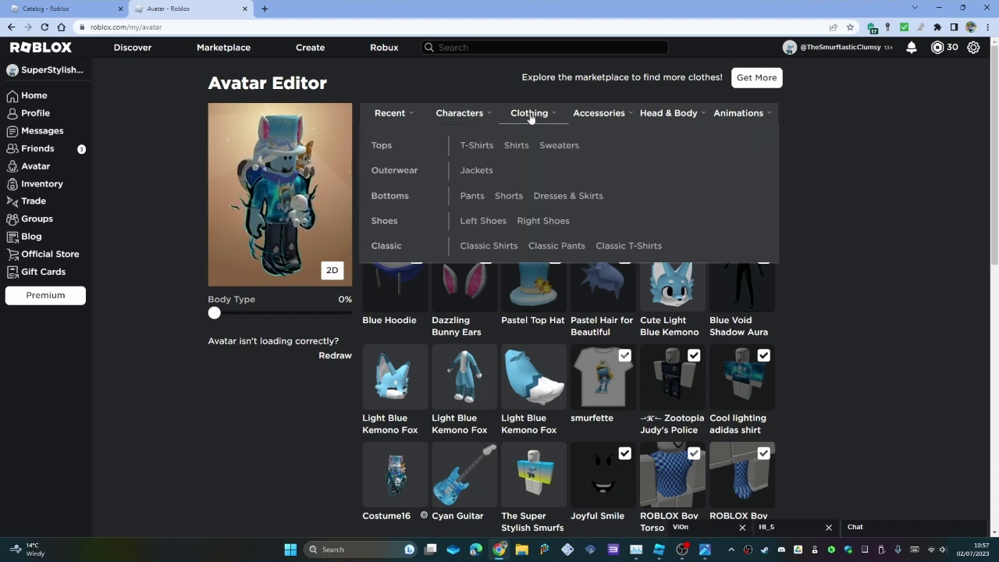
{"action": "mouse_move", "coordinate": [615, 117]}
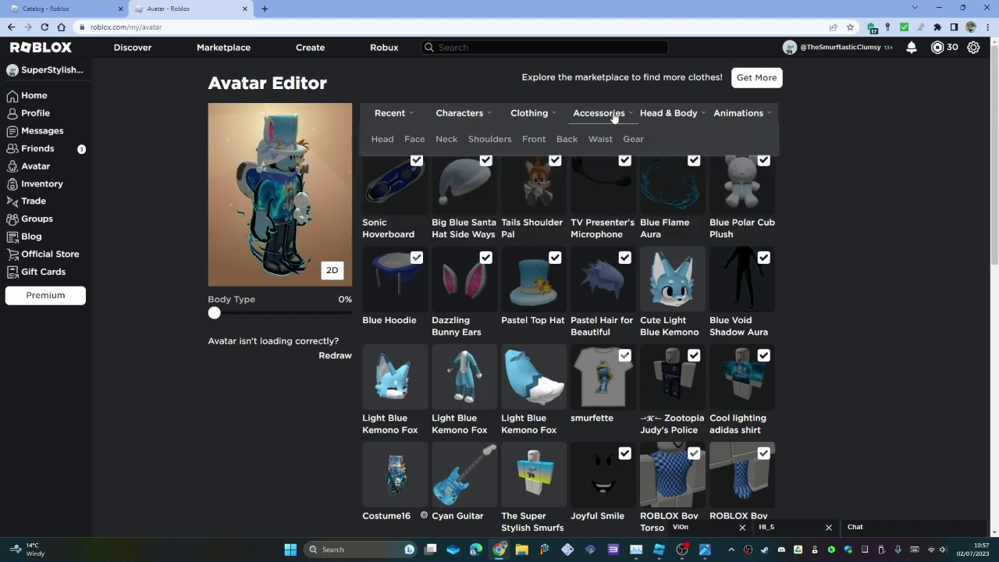
{"action": "mouse_move", "coordinate": [650, 119]}
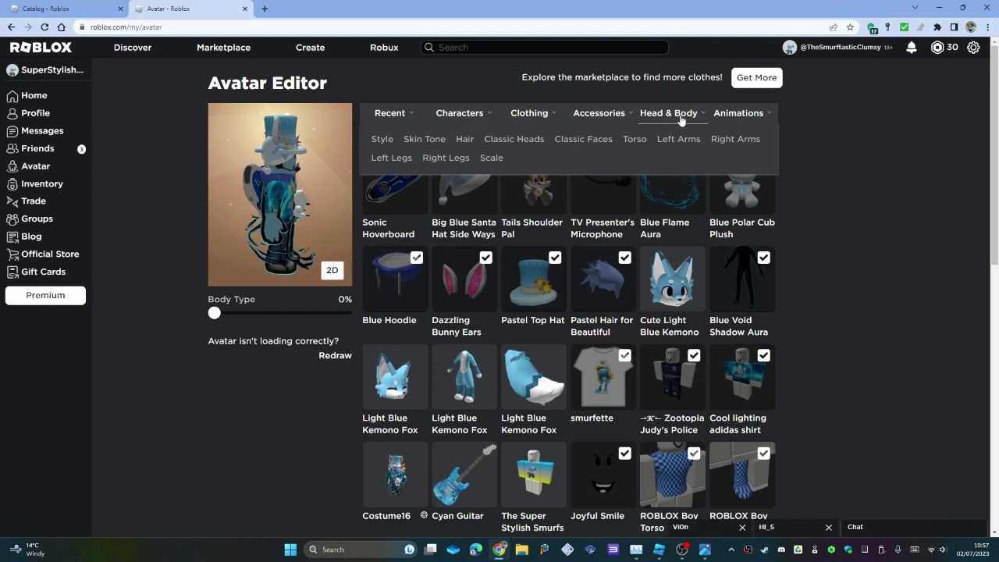
{"action": "left_click", "coordinate": [682, 117]}
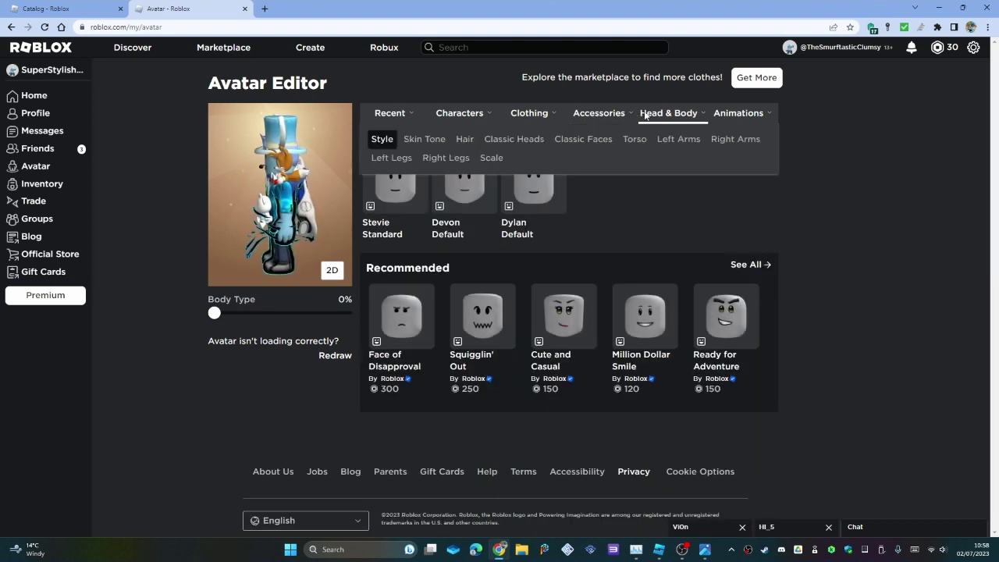
{"action": "mouse_move", "coordinate": [726, 115]}
{"action": "mouse_move", "coordinate": [668, 115]}
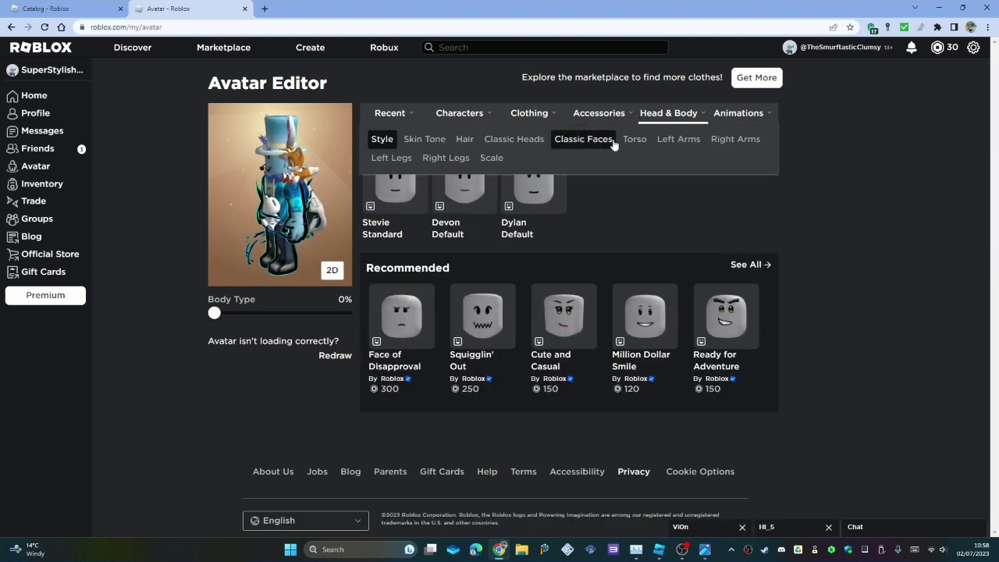
{"action": "left_click", "coordinate": [381, 138]}
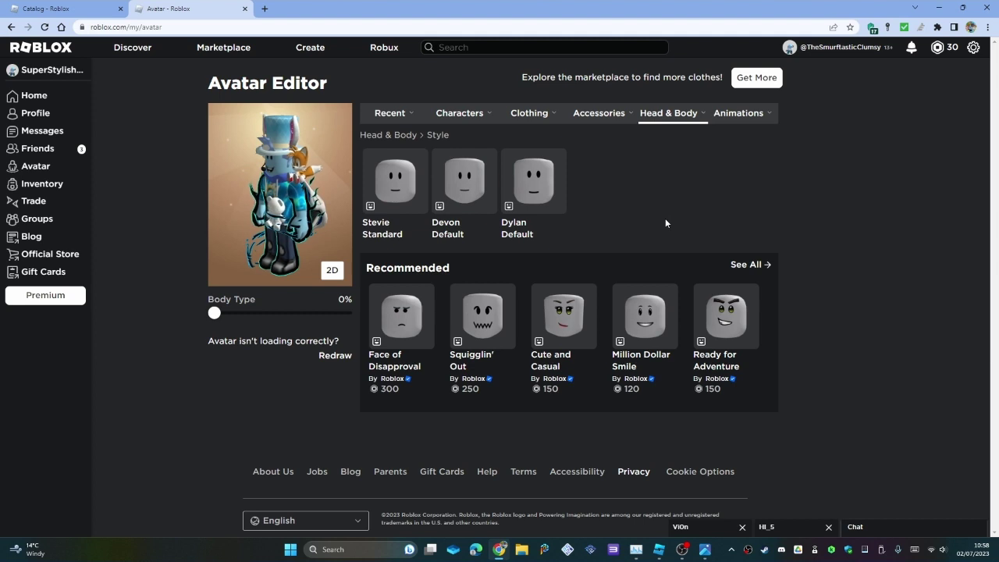
{"action": "left_click", "coordinate": [413, 194]}
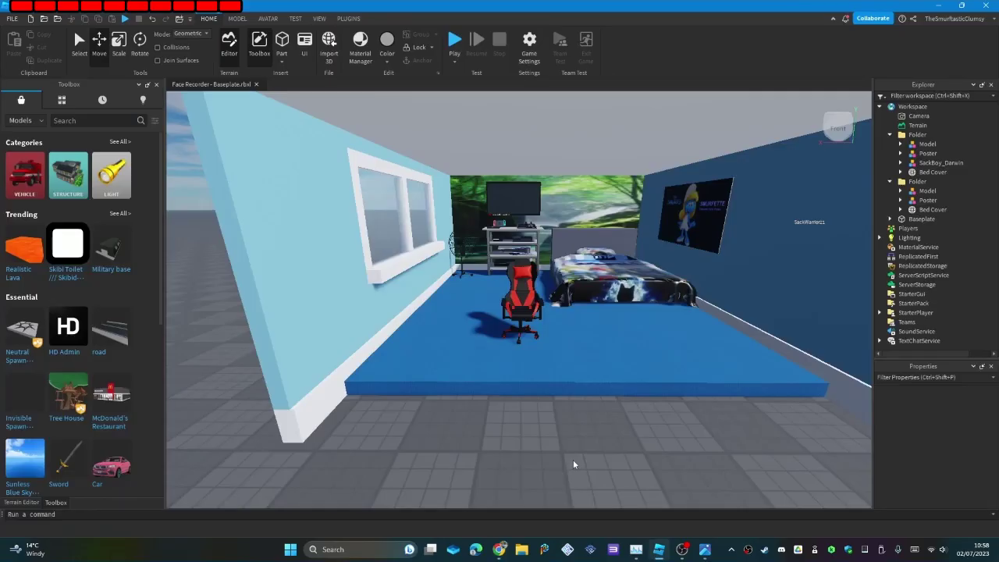
- Start a play test of the bedroom place and turn the avatar toward the camera
{"action": "left_click", "coordinate": [124, 19]}
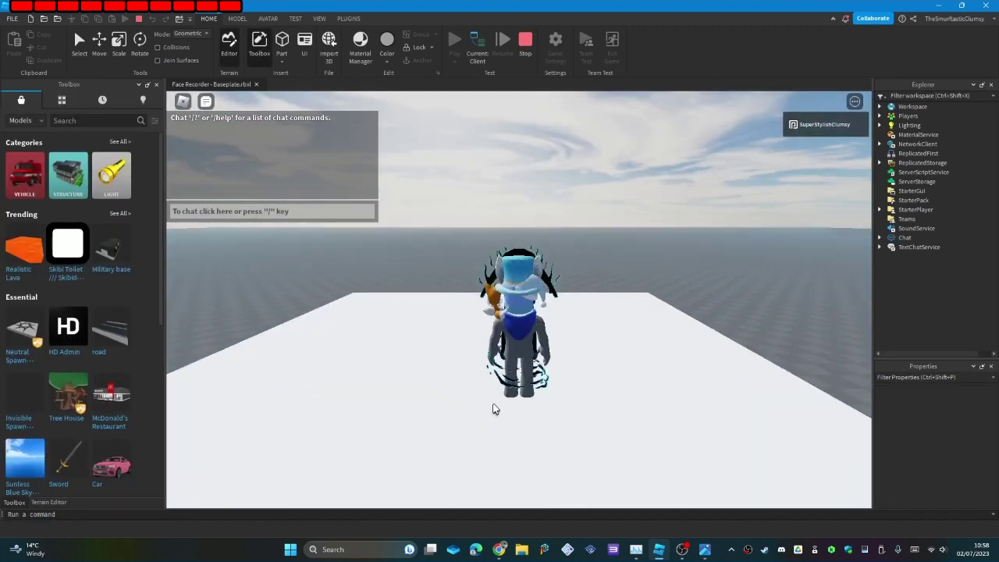
{"action": "right_click_drag", "start_coordinate": [611, 367], "coordinate": [611, 367]}
{"action": "scroll", "coordinate": [612, 367], "scroll_direction": "up", "scroll_amount": 3}
{"action": "key", "text": "s"}
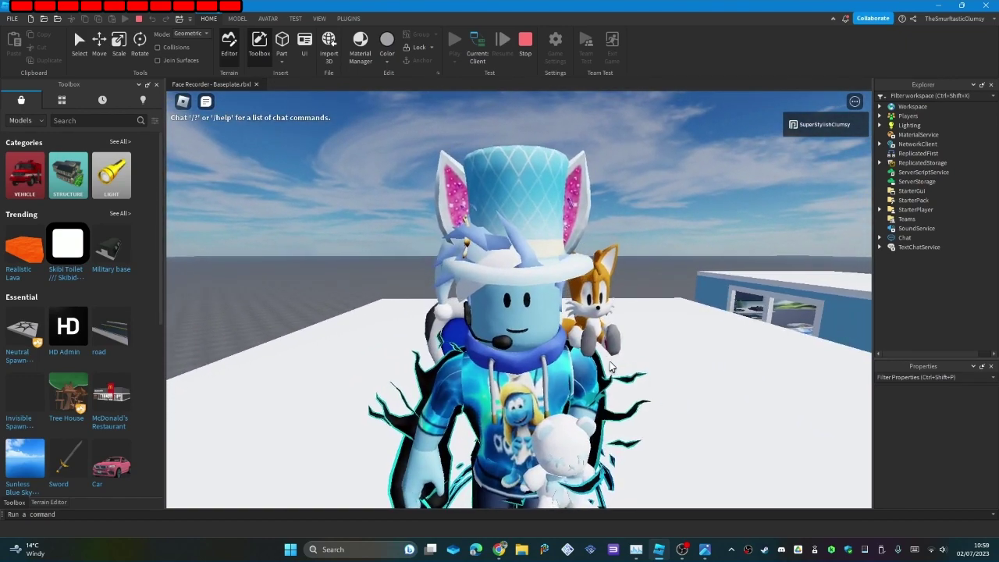
- Orbit and zoom the camera around the spawned avatar and expand Workspace in Explorer
{"action": "right_click_drag", "start_coordinate": [611, 367], "coordinate": [611, 367]}
{"action": "scroll", "coordinate": [611, 367], "scroll_direction": "up", "scroll_amount": 2}
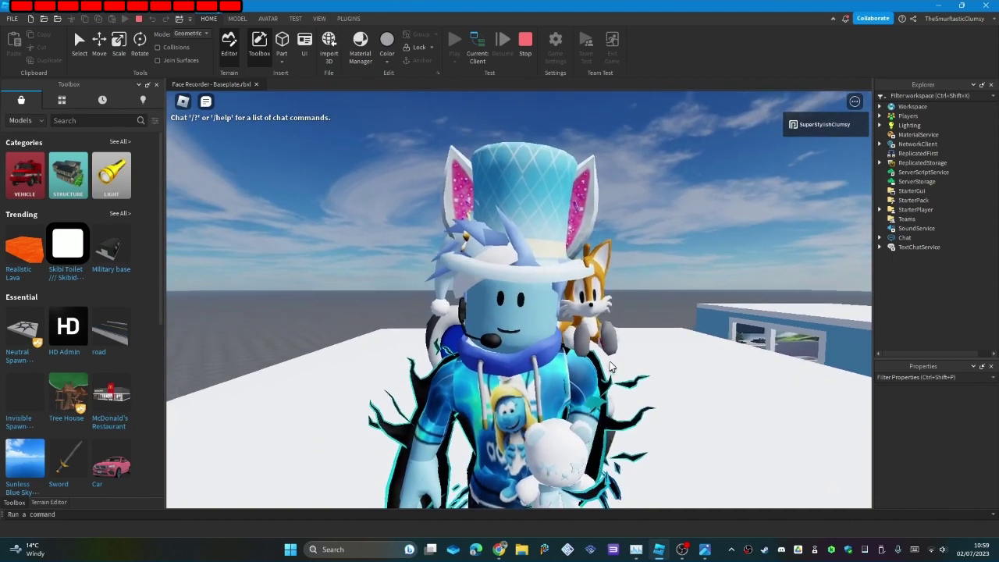
{"action": "scroll", "coordinate": [611, 367], "scroll_direction": "up", "scroll_amount": 2}
{"action": "scroll", "coordinate": [612, 367], "scroll_direction": "down", "scroll_amount": 4}
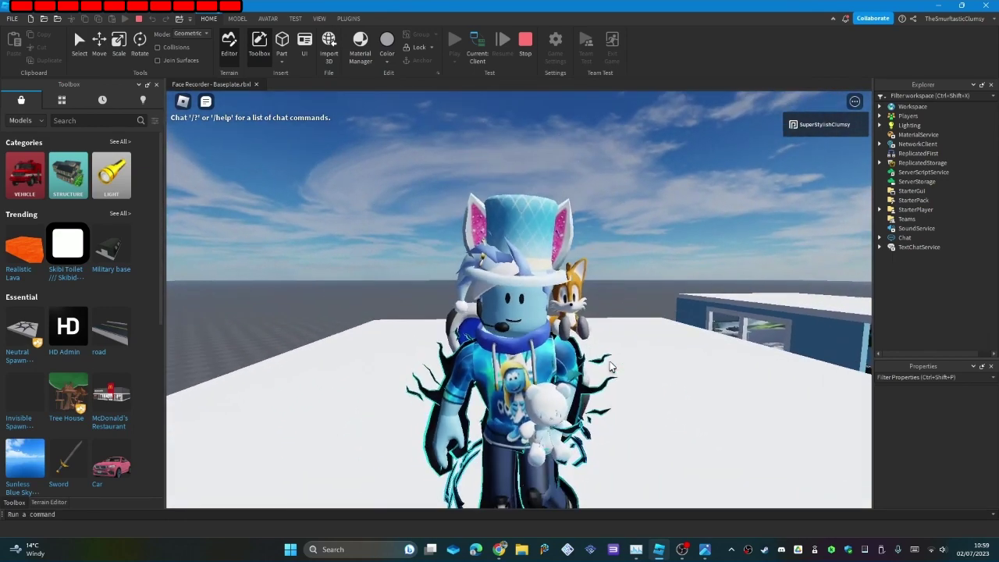
{"action": "scroll", "coordinate": [611, 367], "scroll_direction": "up", "scroll_amount": 5}
{"action": "right_click_drag", "start_coordinate": [611, 367], "coordinate": [612, 367]}
{"action": "right_click_drag", "start_coordinate": [445, 346], "coordinate": [554, 353]}
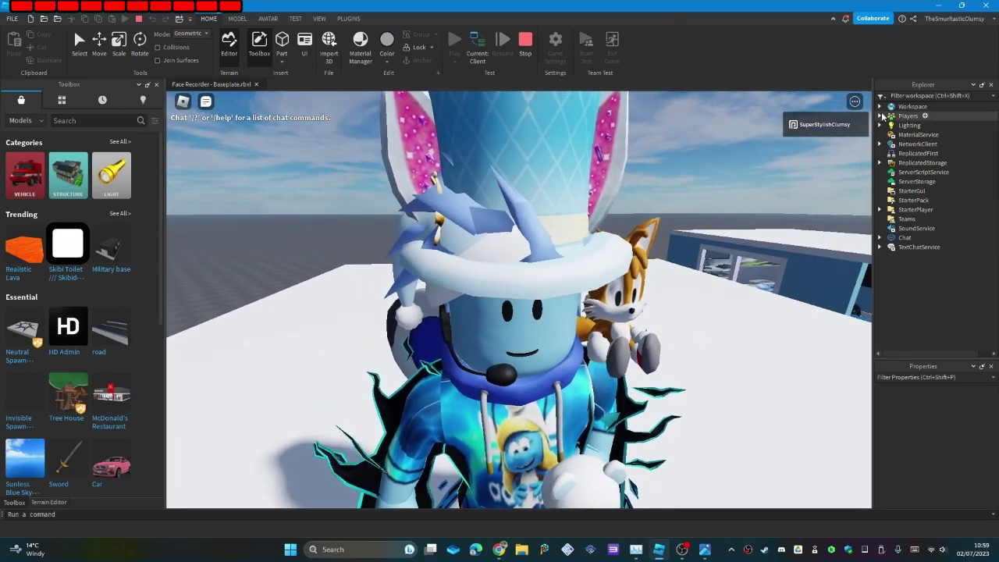
{"action": "left_click", "coordinate": [880, 106]}
- Select and copy the player's avatar model in Explorer, then stop the play test
{"action": "scroll", "coordinate": [654, 175], "scroll_direction": "down", "scroll_amount": 3}
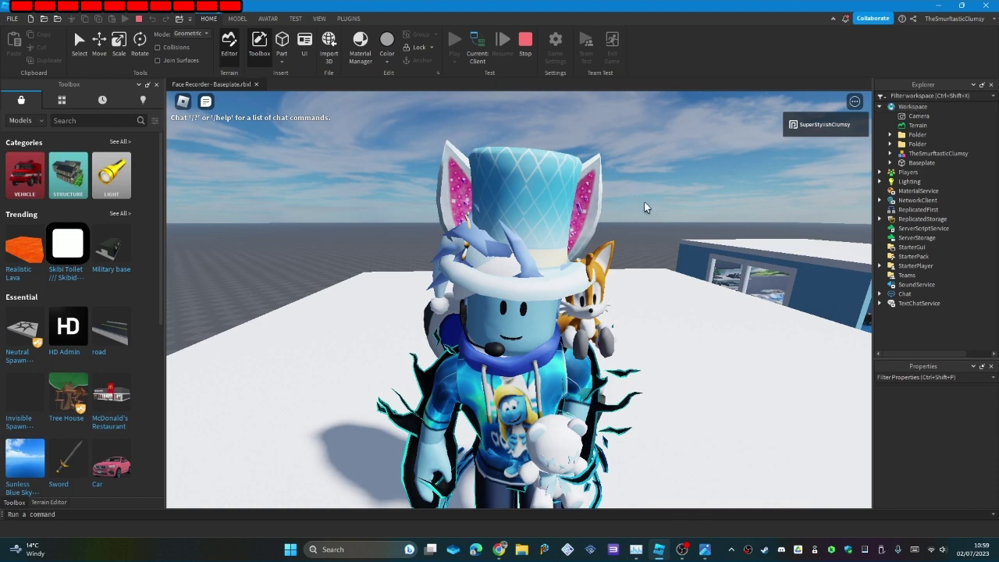
{"action": "left_click", "coordinate": [921, 162]}
{"action": "left_click", "coordinate": [930, 155]}
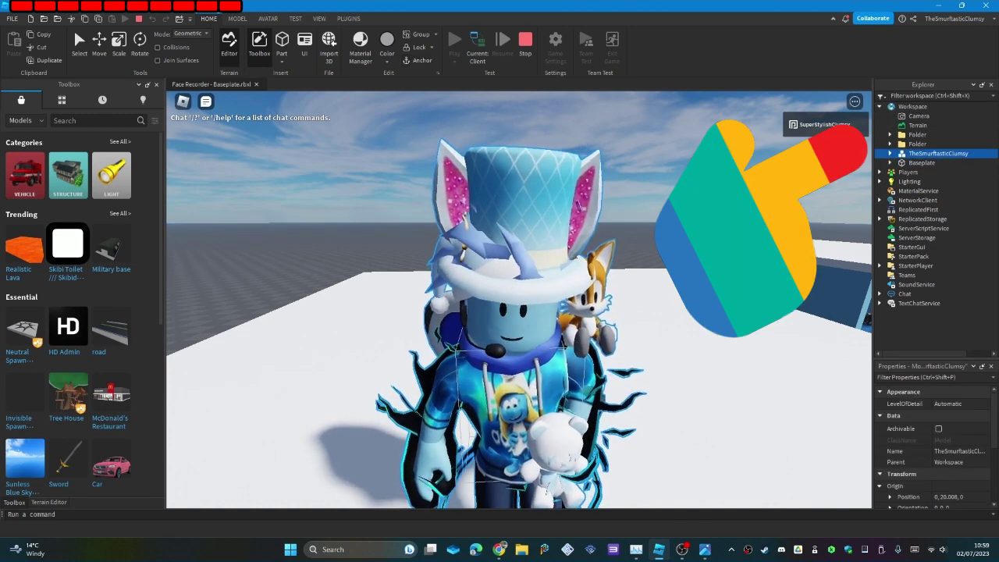
{"action": "key", "text": "f"}
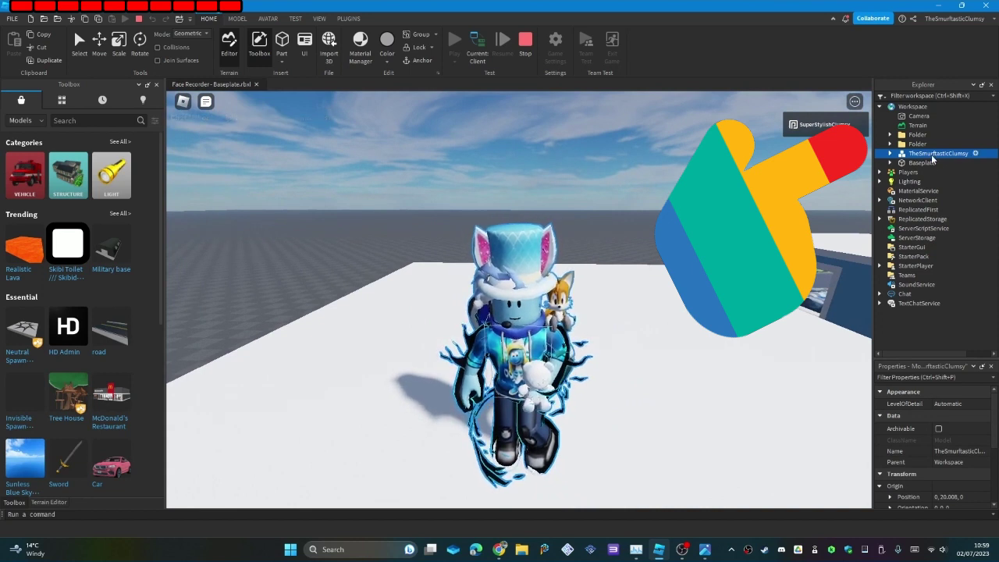
{"action": "right_click", "coordinate": [924, 155]}
{"action": "left_click", "coordinate": [871, 172]}
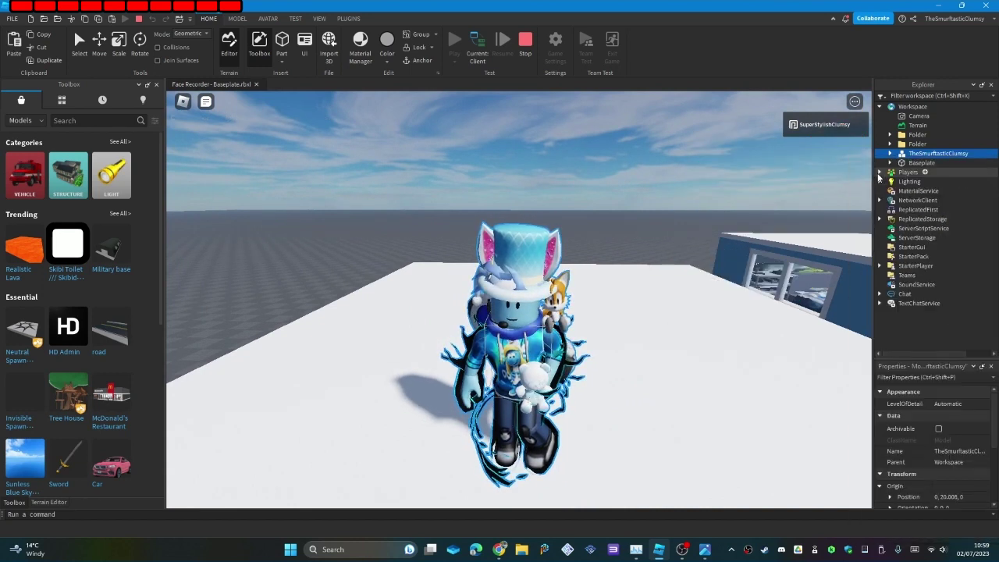
{"action": "left_click", "coordinate": [529, 52]}
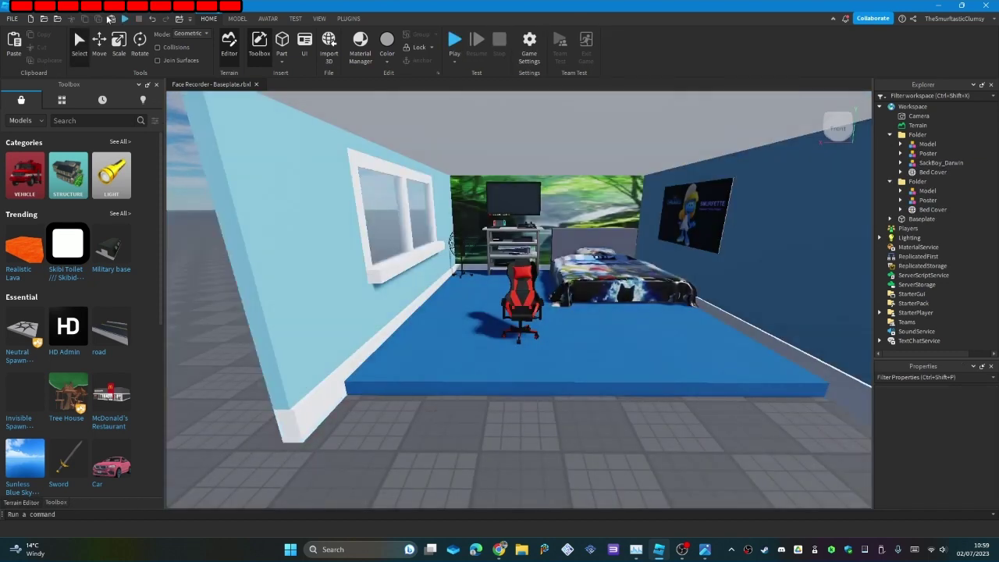
- Paste the copied avatar into the bedroom and lower it onto the chair seat
{"action": "left_click", "coordinate": [110, 19]}
{"action": "scroll", "coordinate": [459, 356], "scroll_direction": "up", "scroll_amount": 3}
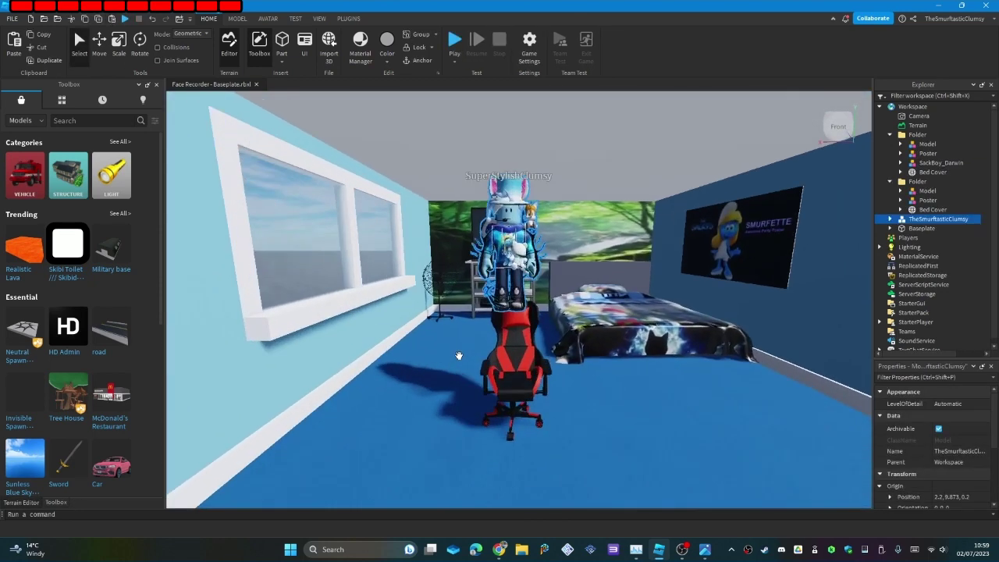
{"action": "scroll", "coordinate": [459, 356], "scroll_direction": "up", "scroll_amount": 2}
{"action": "key", "text": "ctrl+2"}
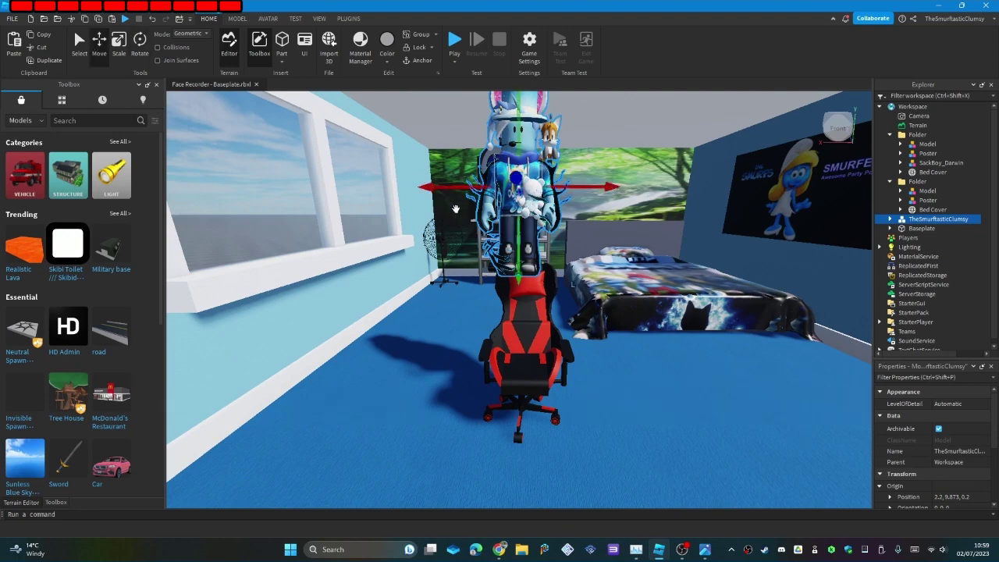
{"action": "left_click_drag", "start_coordinate": [521, 275], "coordinate": [520, 344]}
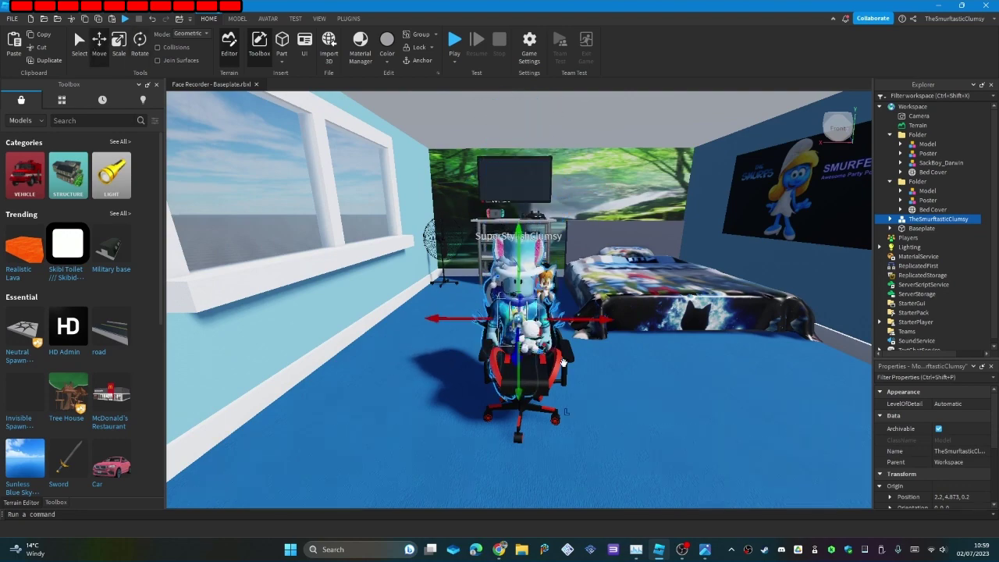
- Shift the avatar back onto the red gaming chair, check the seating, and reselect it
{"action": "right_click_drag", "start_coordinate": [520, 343], "coordinate": [508, 307]}
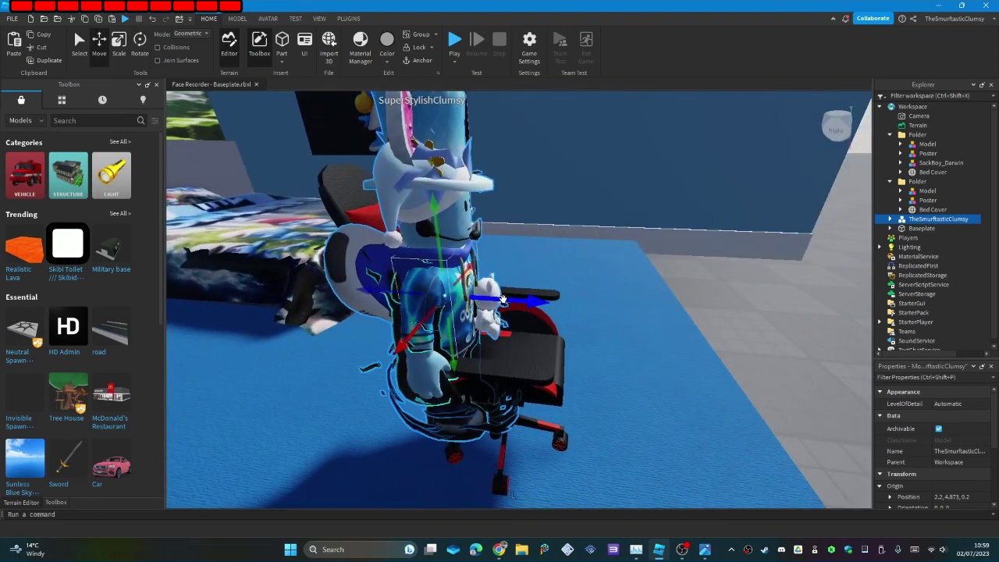
{"action": "left_click_drag", "start_coordinate": [503, 299], "coordinate": [534, 301]}
{"action": "right_click_drag", "start_coordinate": [534, 301], "coordinate": [613, 286]}
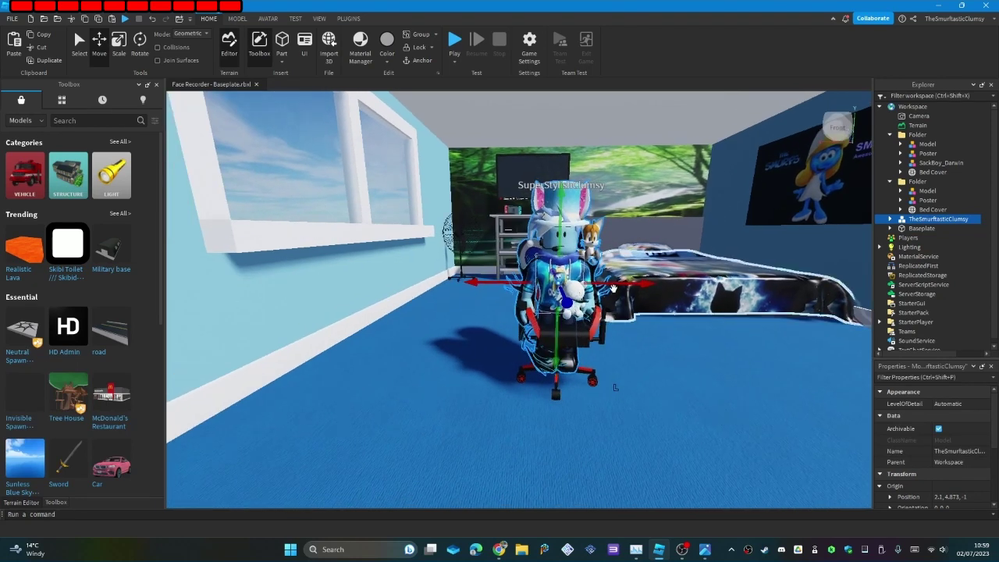
{"action": "scroll", "coordinate": [613, 309], "scroll_direction": "up", "scroll_amount": 5}
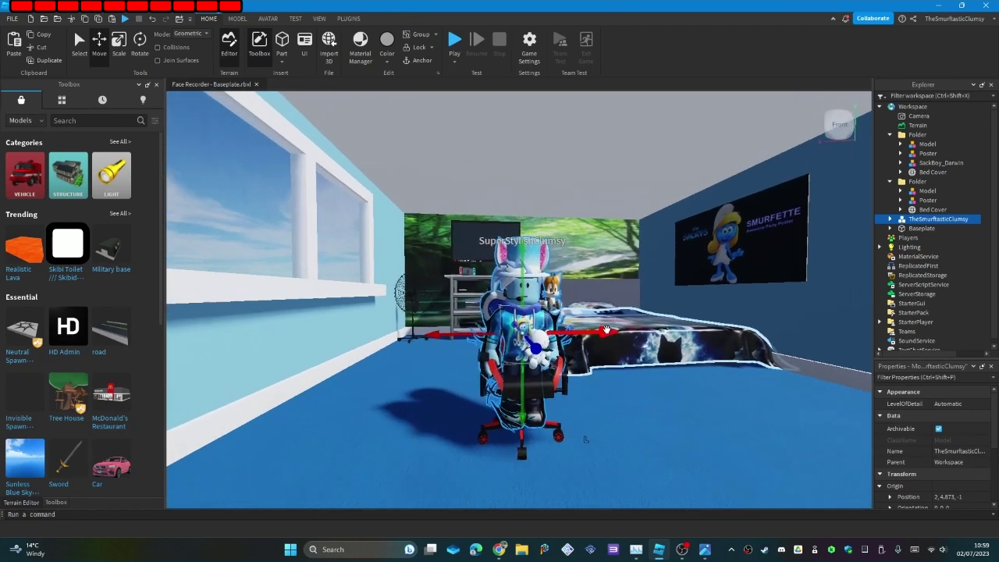
{"action": "scroll", "coordinate": [608, 330], "scroll_direction": "down", "scroll_amount": 5}
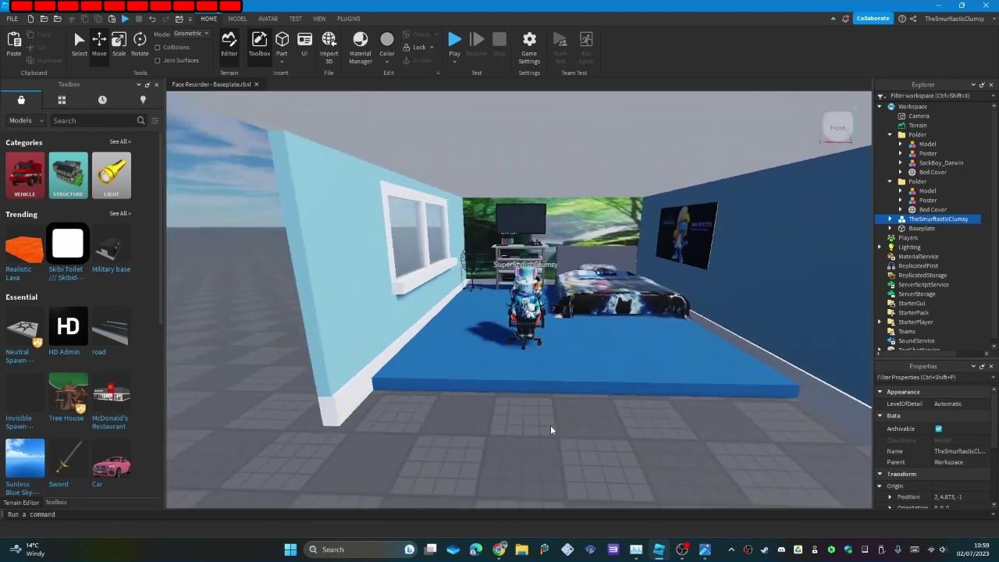
{"action": "left_click", "coordinate": [553, 424]}
{"action": "scroll", "coordinate": [553, 423], "scroll_direction": "up", "scroll_amount": 5}
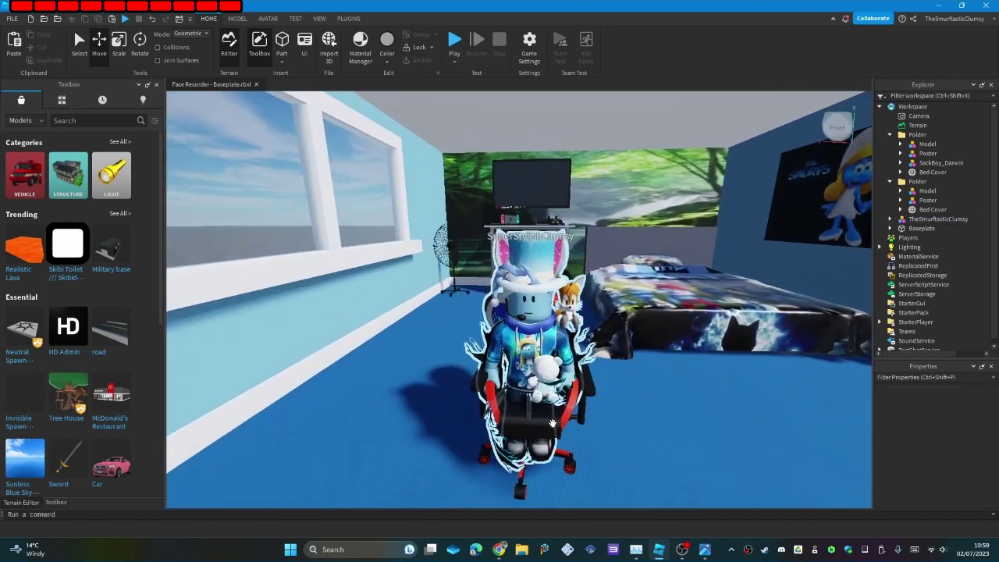
{"action": "scroll", "coordinate": [553, 423], "scroll_direction": "up", "scroll_amount": 3}
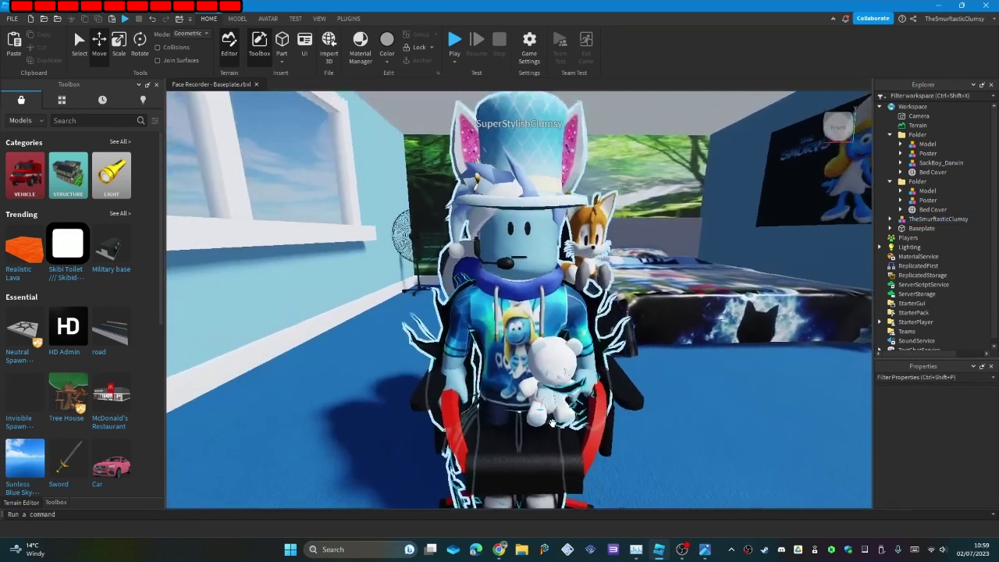
{"action": "scroll", "coordinate": [552, 423], "scroll_direction": "down", "scroll_amount": 3}
{"action": "left_click", "coordinate": [533, 314]}
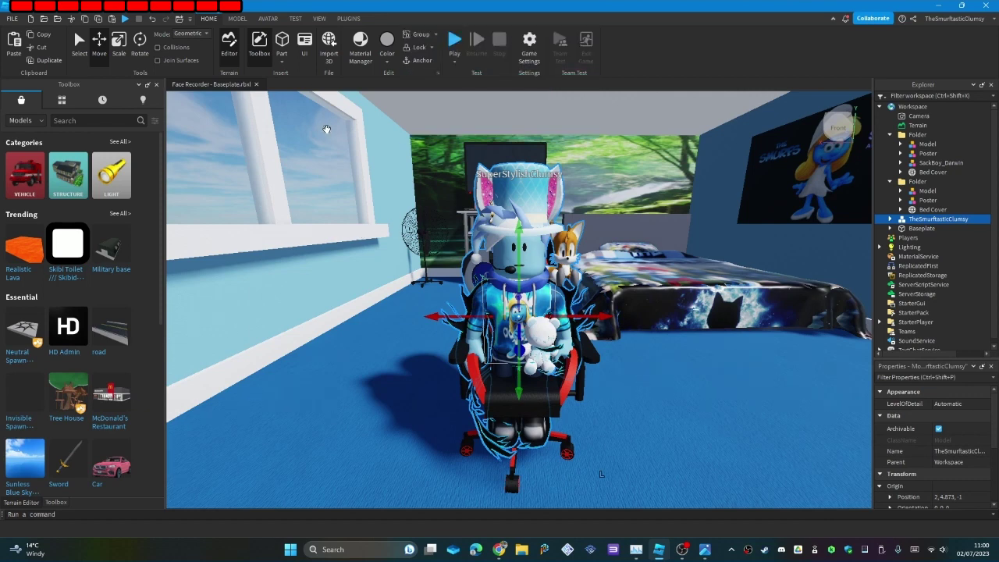
{"action": "left_click", "coordinate": [12, 18]}
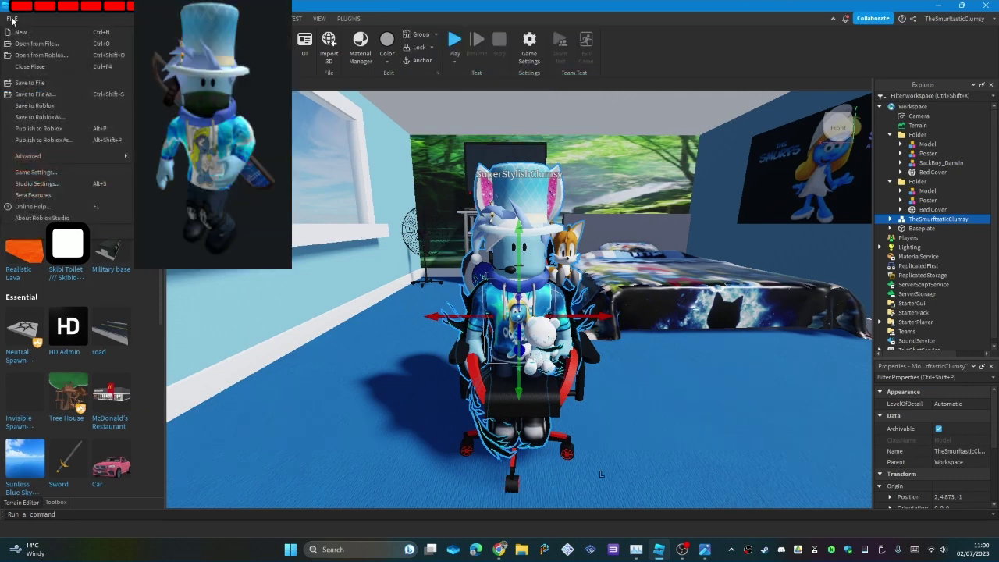
{"action": "left_click", "coordinate": [31, 195]}
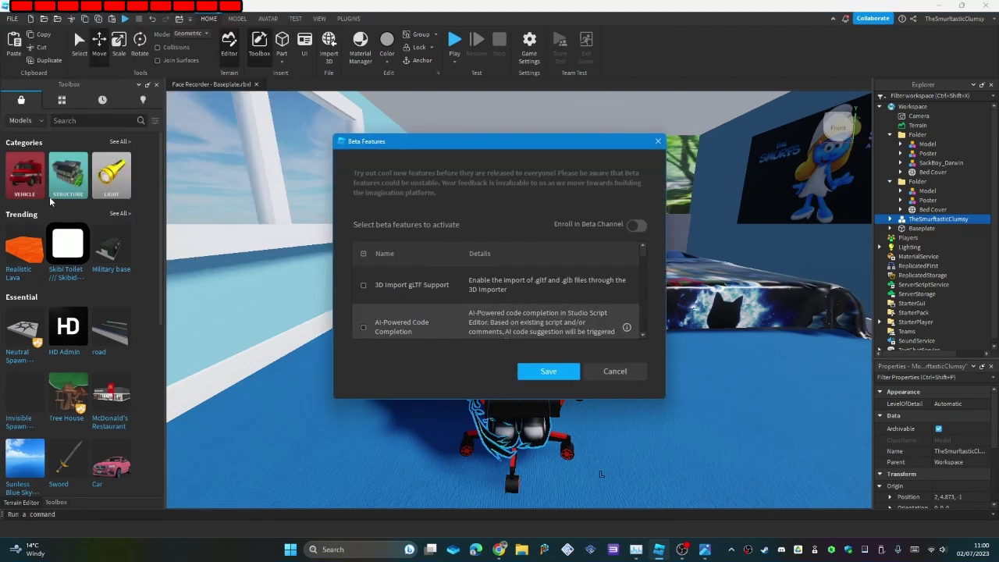
{"action": "left_click_drag", "start_coordinate": [390, 144], "coordinate": [212, 64]}
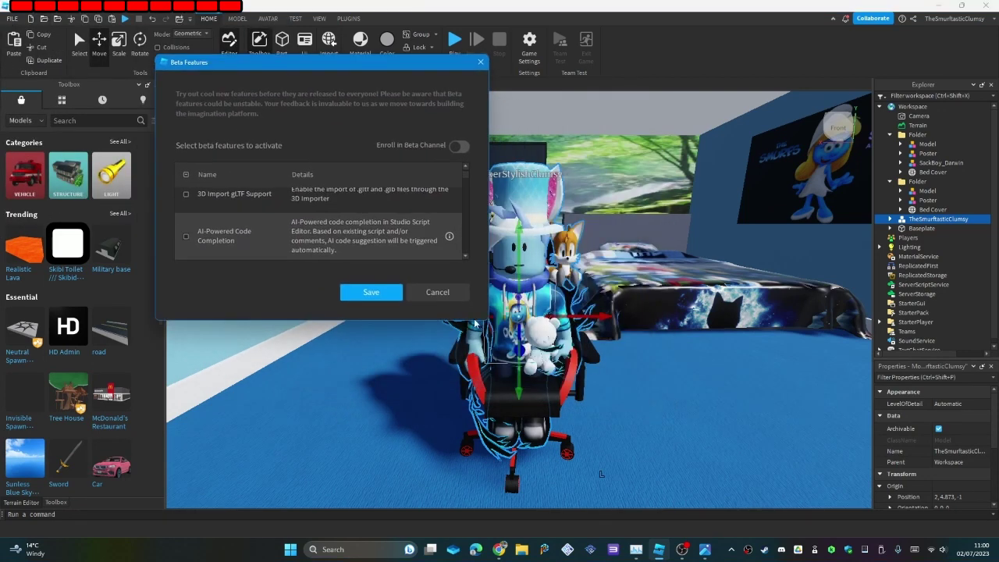
{"action": "left_click_drag", "start_coordinate": [484, 318], "coordinate": [837, 506]}
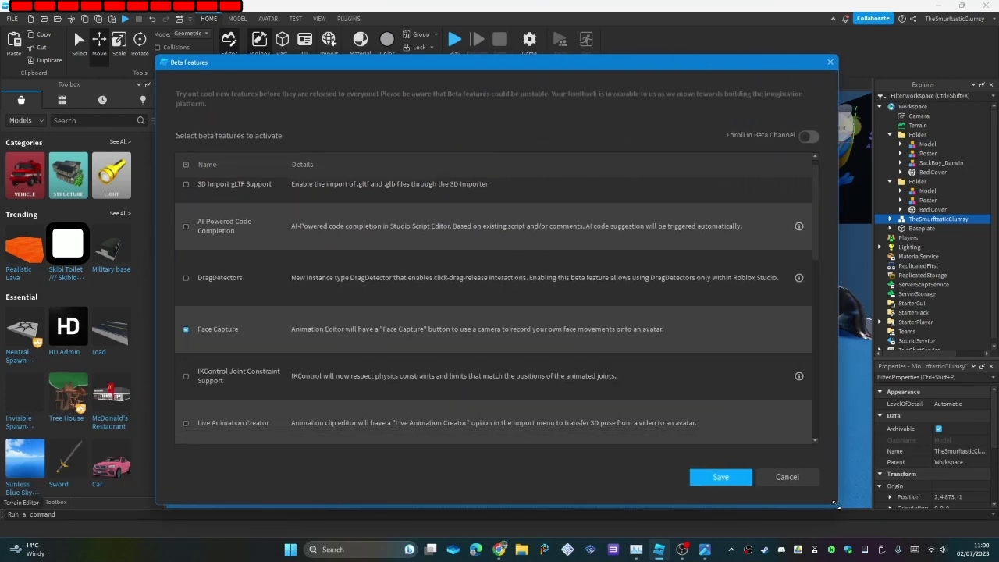
{"action": "left_click_drag", "start_coordinate": [597, 67], "coordinate": [599, 58]}
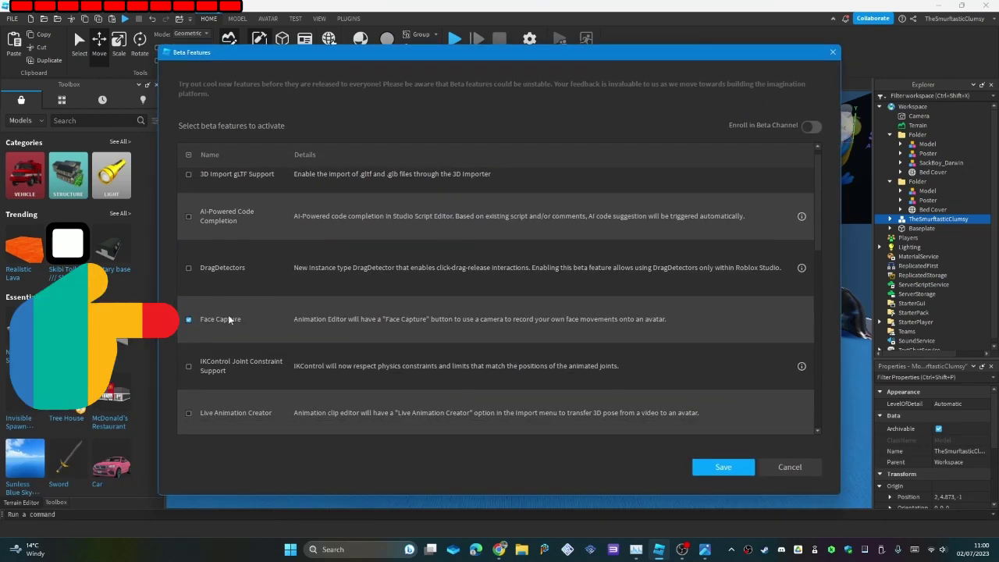
{"action": "left_click", "coordinate": [189, 319]}
{"action": "left_click", "coordinate": [188, 320]}
{"action": "left_click", "coordinate": [784, 470]}
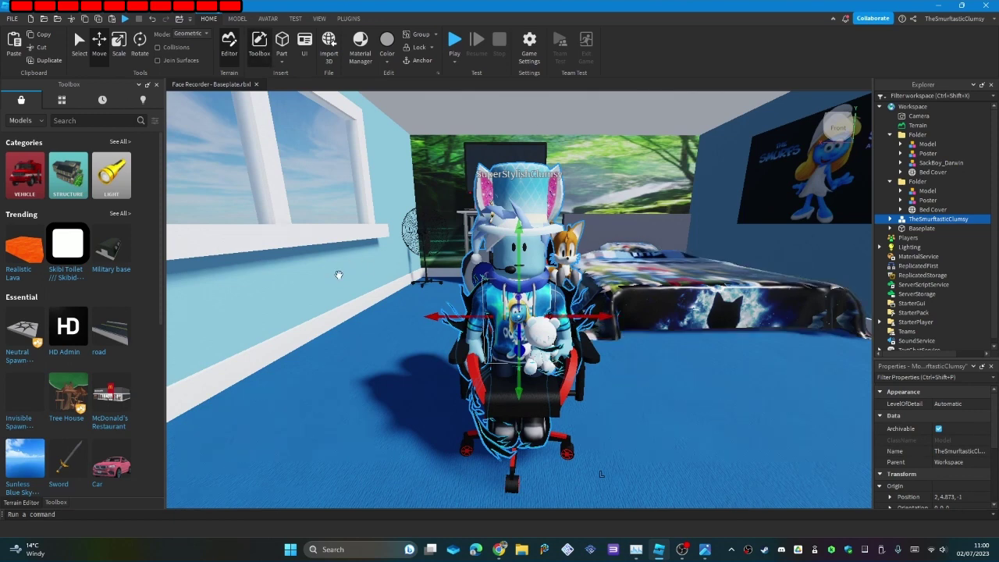
{"action": "left_click", "coordinate": [12, 18]}
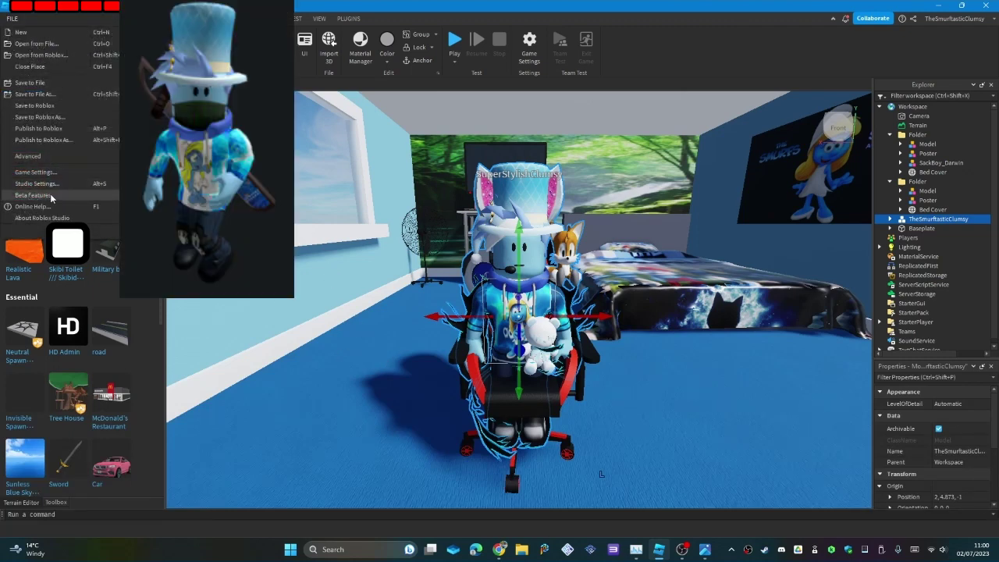
- Select the avatar Model inside the second folder
{"action": "left_click", "coordinate": [369, 229]}
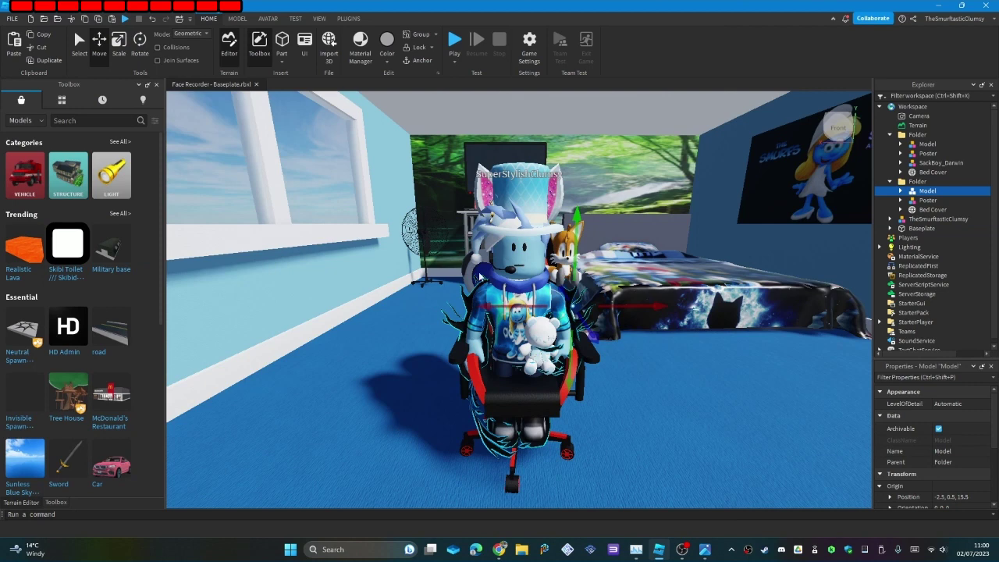
{"action": "left_click", "coordinate": [515, 304]}
{"action": "left_click", "coordinate": [412, 353]}
- Create an animation named 'Face recorder tast 2' for the seated avatar rig
{"action": "left_click", "coordinate": [273, 20]}
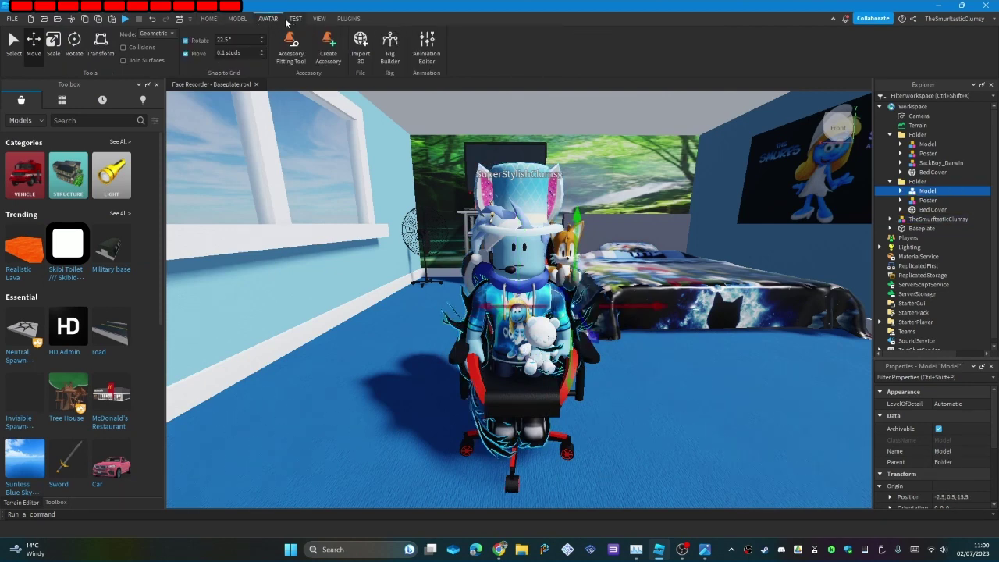
{"action": "left_click", "coordinate": [427, 45]}
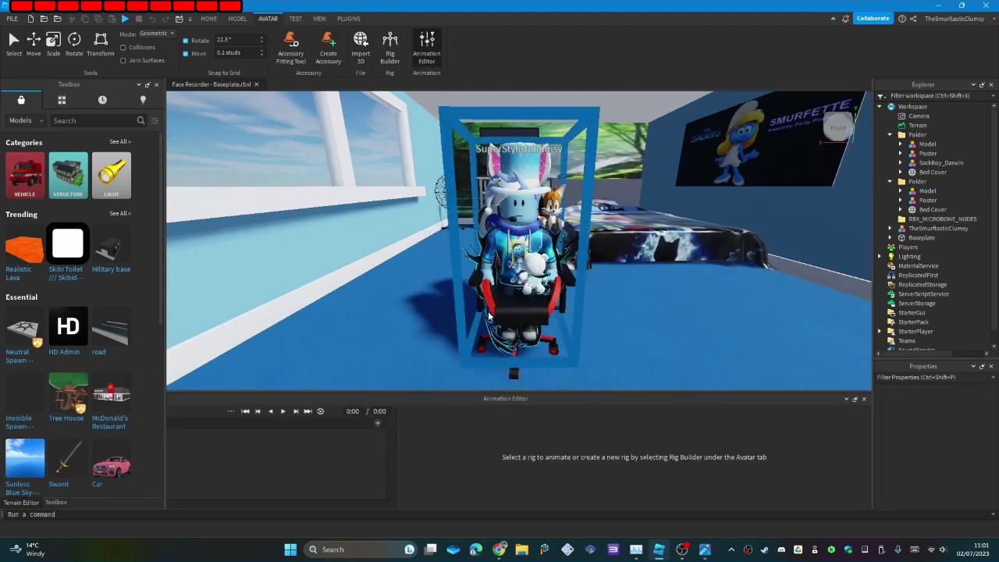
{"action": "left_click", "coordinate": [520, 226]}
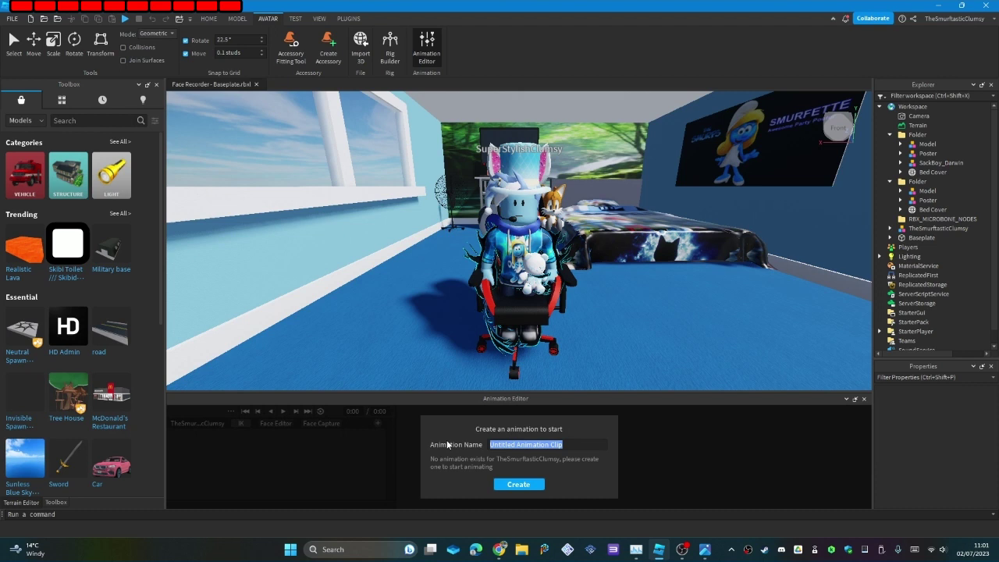
{"action": "type", "text": "Face "}
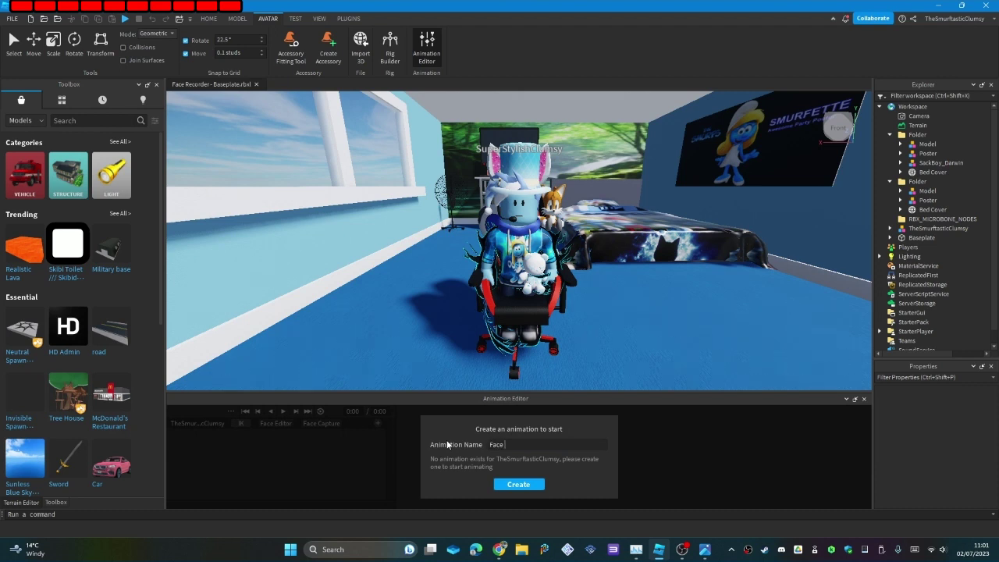
{"action": "type", "text": "recorder ta"}
{"action": "type", "text": "st 2"}
{"action": "left_click", "coordinate": [526, 487]}
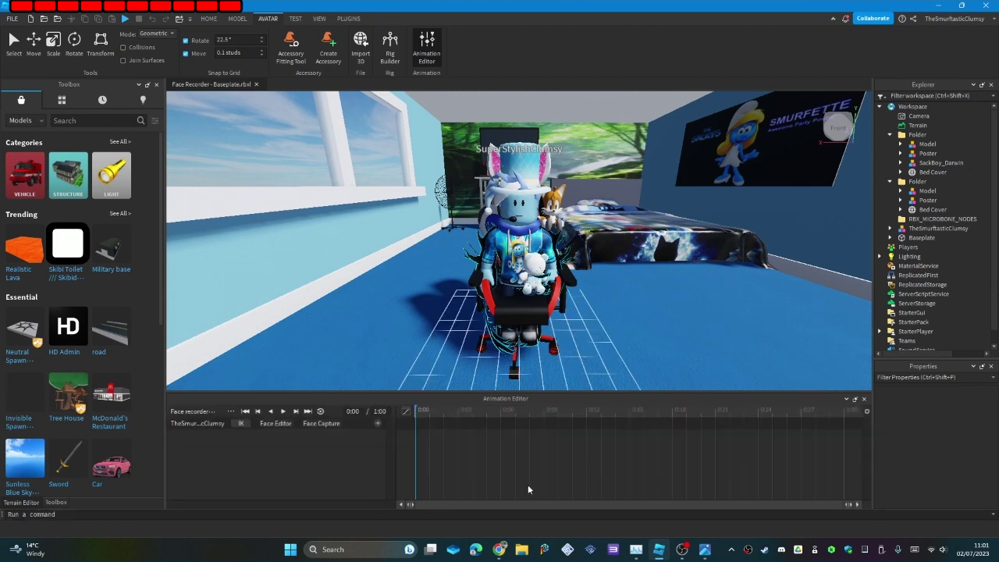
- Start Face Capture and confirm the Full HD webcam as its camera
{"action": "left_click", "coordinate": [320, 423]}
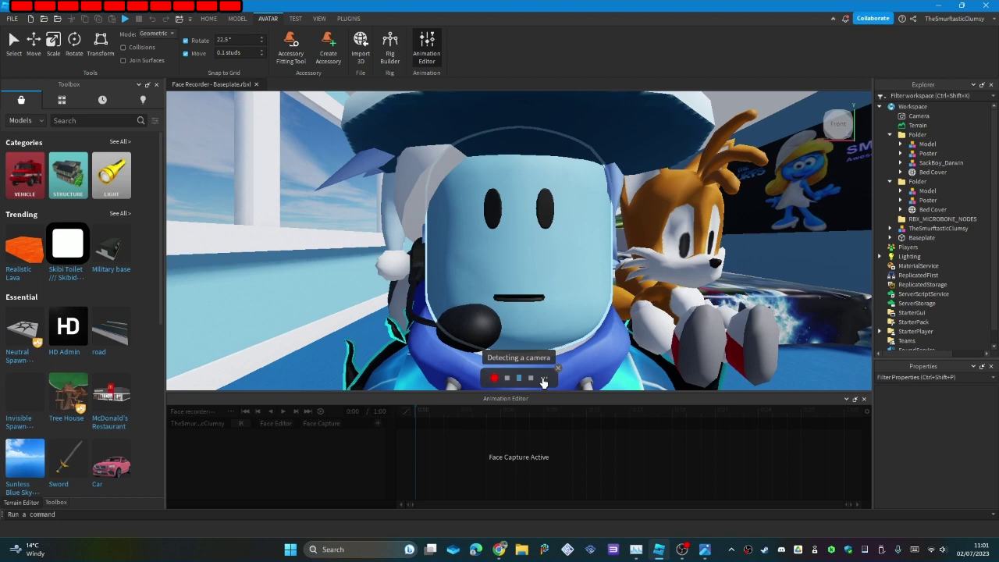
{"action": "left_click_drag", "start_coordinate": [422, 197], "coordinate": [244, 225]}
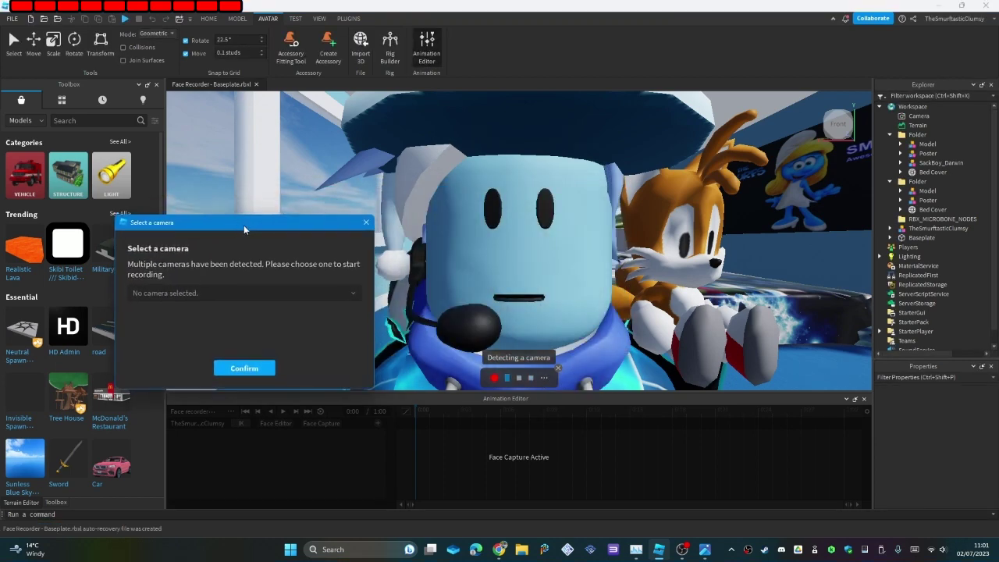
{"action": "left_click", "coordinate": [340, 295]}
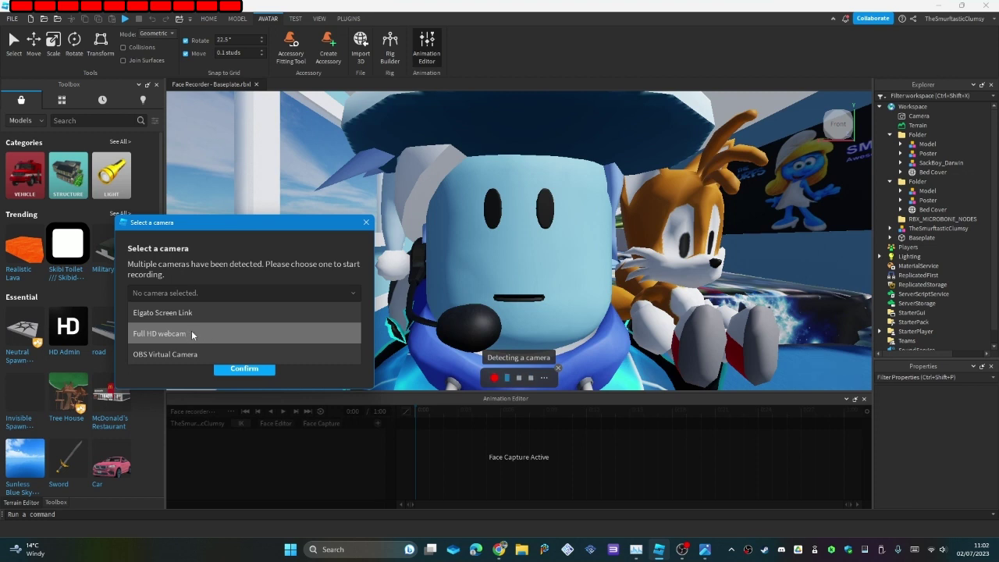
{"action": "left_click", "coordinate": [193, 331]}
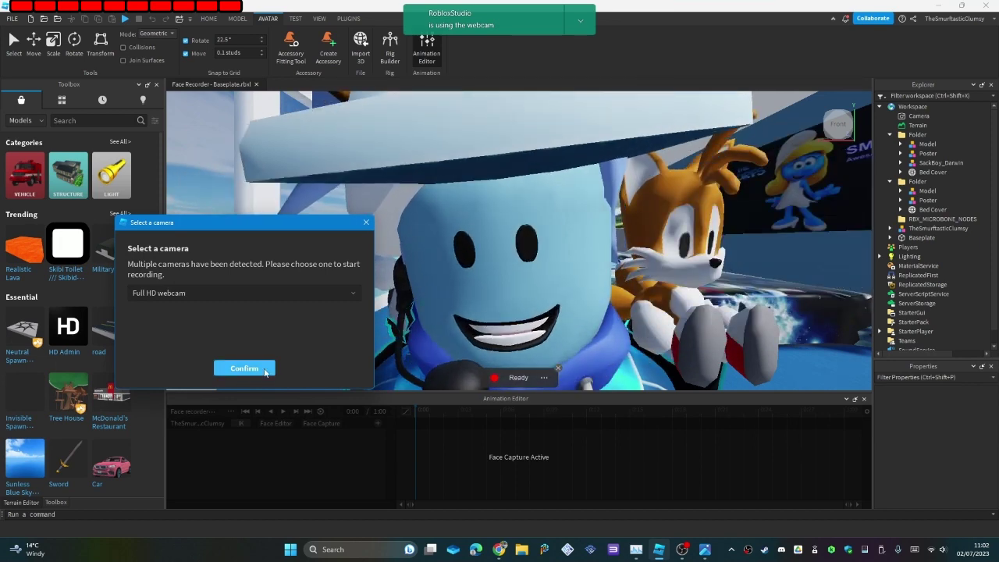
{"action": "left_click", "coordinate": [264, 370]}
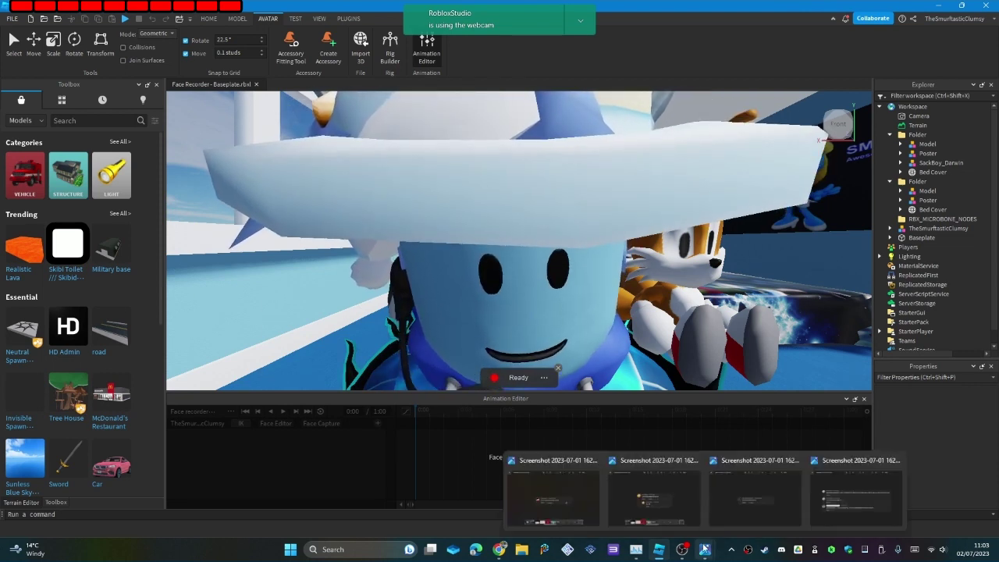
{"action": "left_click", "coordinate": [746, 488]}
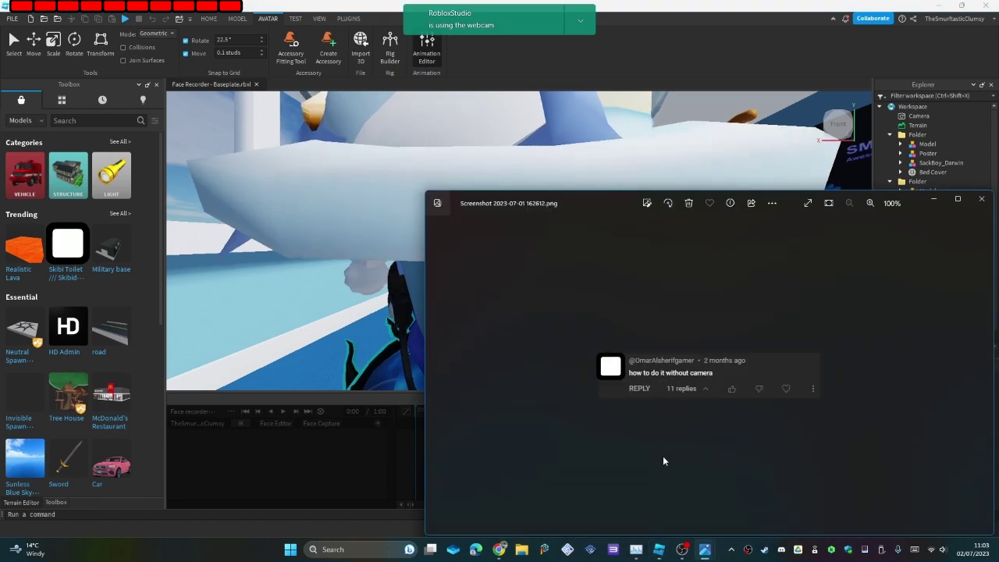
{"action": "left_click", "coordinate": [982, 199]}
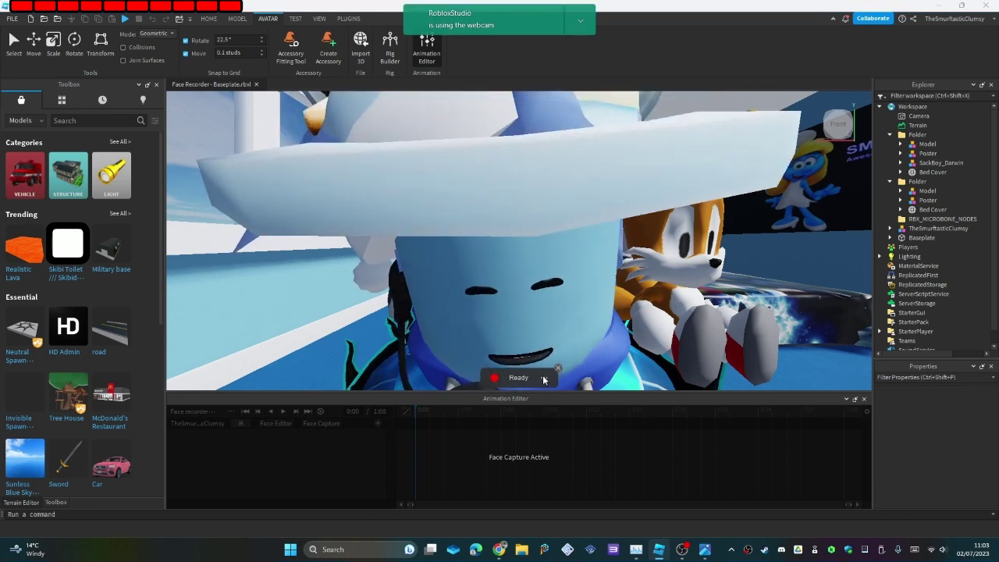
{"action": "left_click", "coordinate": [544, 378]}
{"action": "left_click_drag", "start_coordinate": [484, 189], "coordinate": [755, 215]}
{"action": "left_click", "coordinate": [804, 285]}
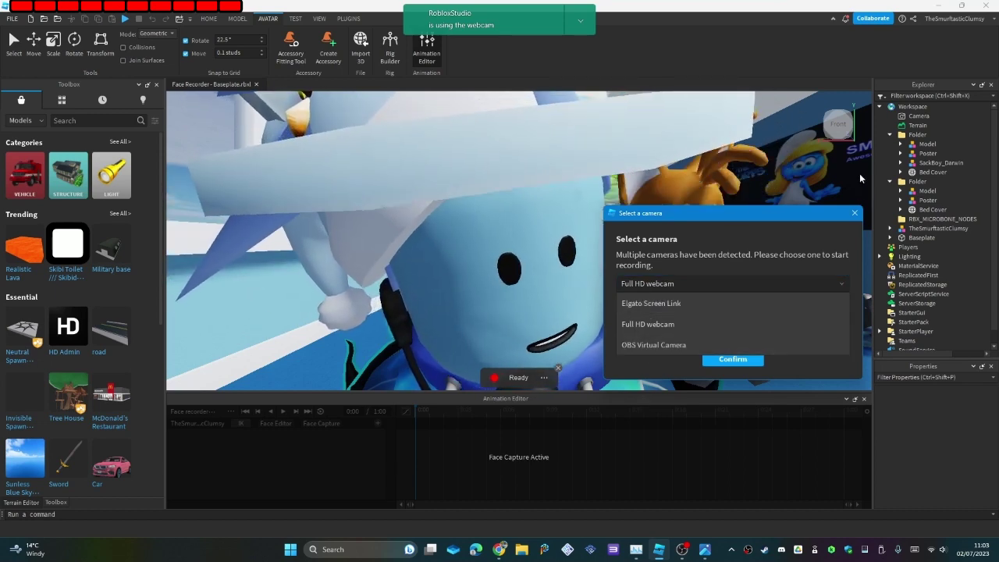
{"action": "left_click", "coordinate": [857, 214]}
{"action": "mouse_move", "coordinate": [705, 549]}
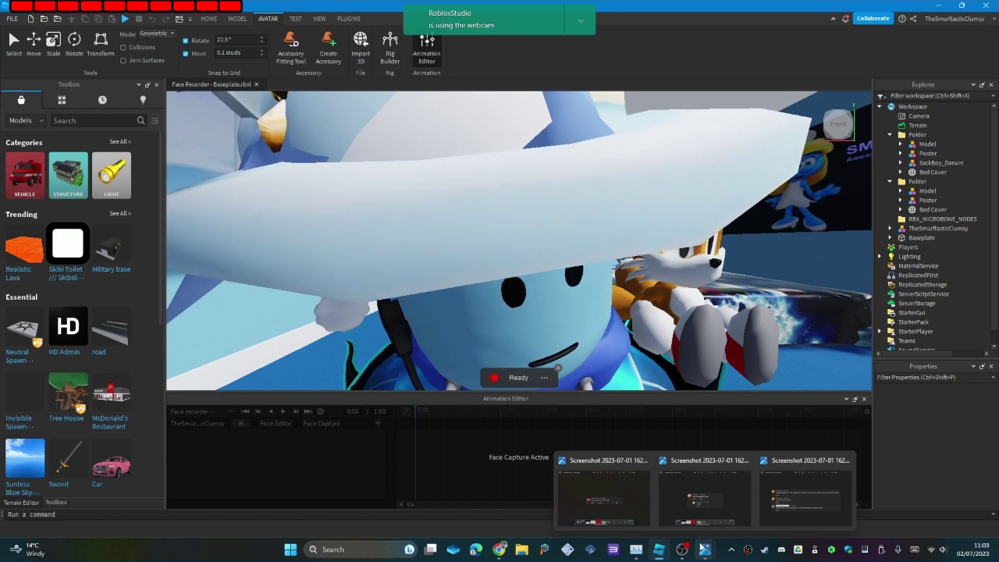
{"action": "left_click", "coordinate": [793, 485]}
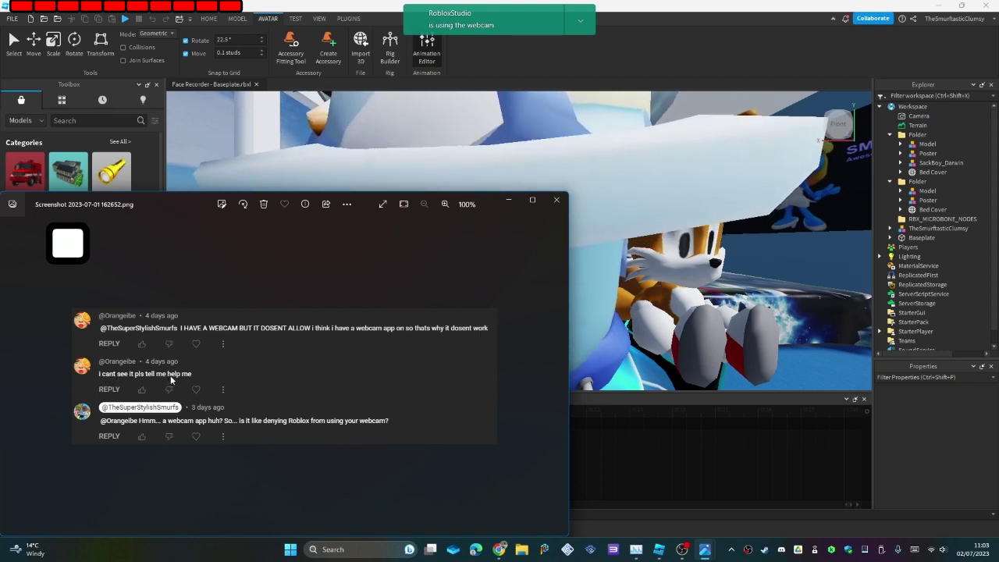
{"action": "left_click", "coordinate": [546, 201]}
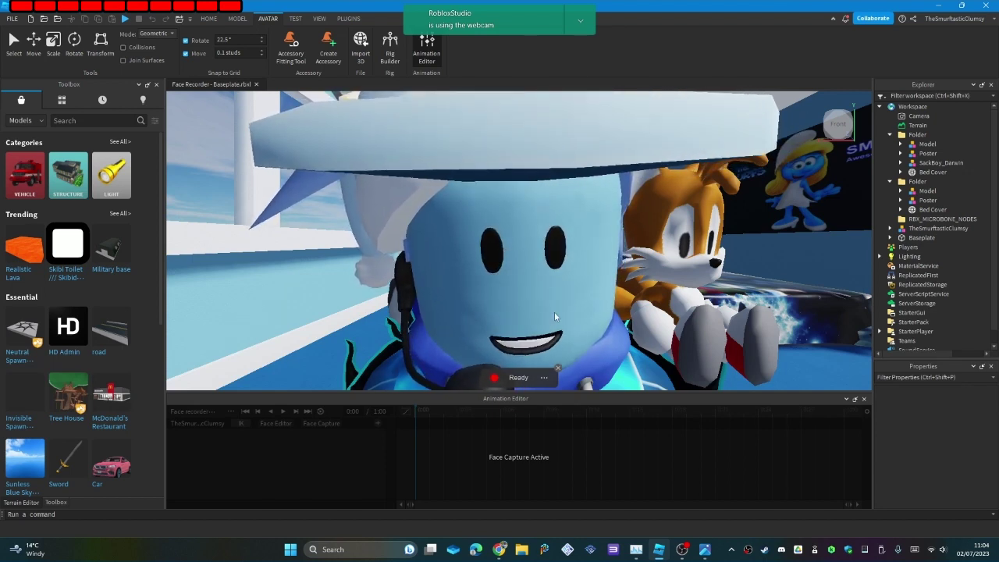
- Review the Animation Editor comment screenshots in Photos, then close the viewer
{"action": "mouse_move", "coordinate": [664, 551]}
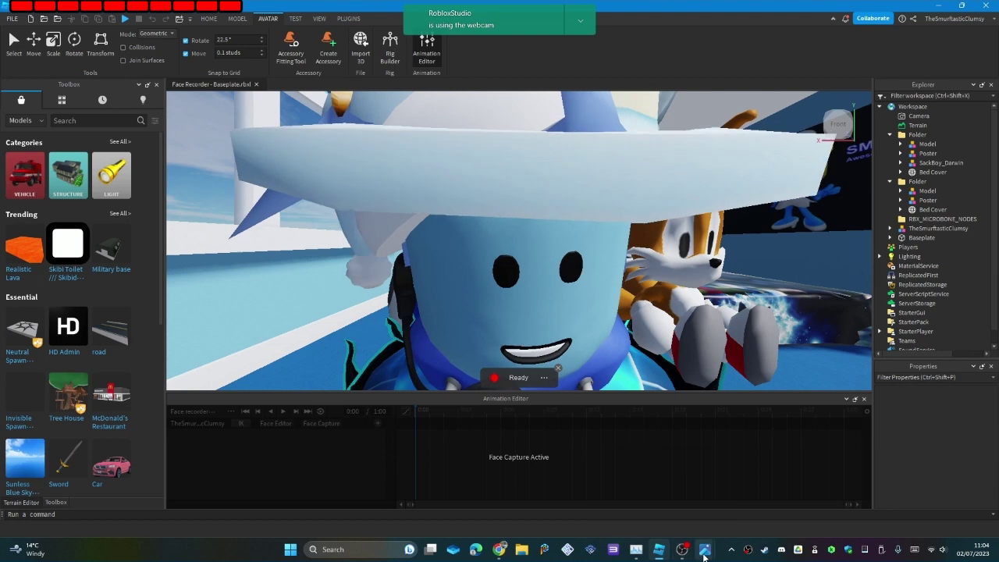
{"action": "mouse_move", "coordinate": [705, 550]}
{"action": "left_click", "coordinate": [751, 496]}
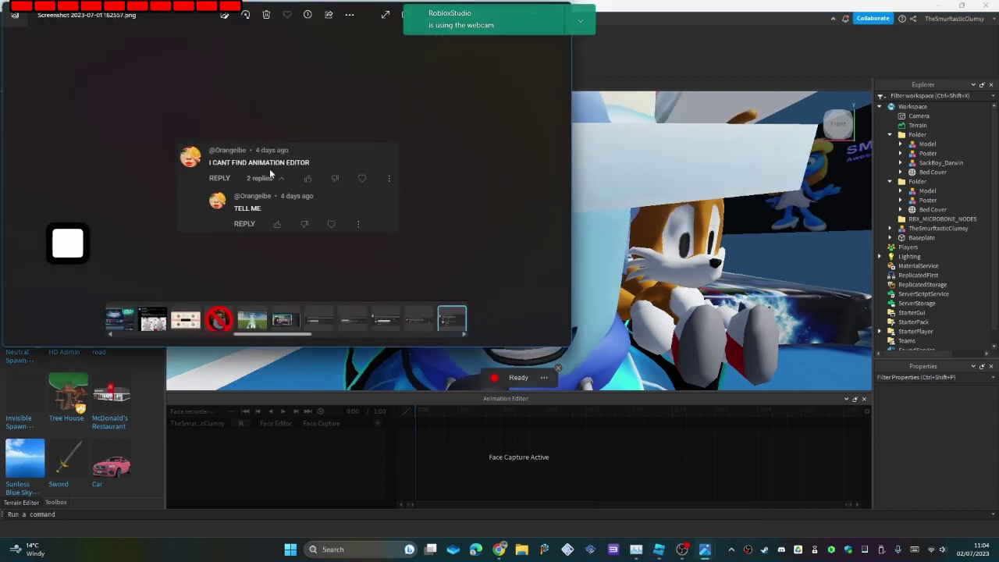
{"action": "left_click_drag", "start_coordinate": [364, 14], "coordinate": [359, 156]}
{"action": "left_click", "coordinate": [554, 150]}
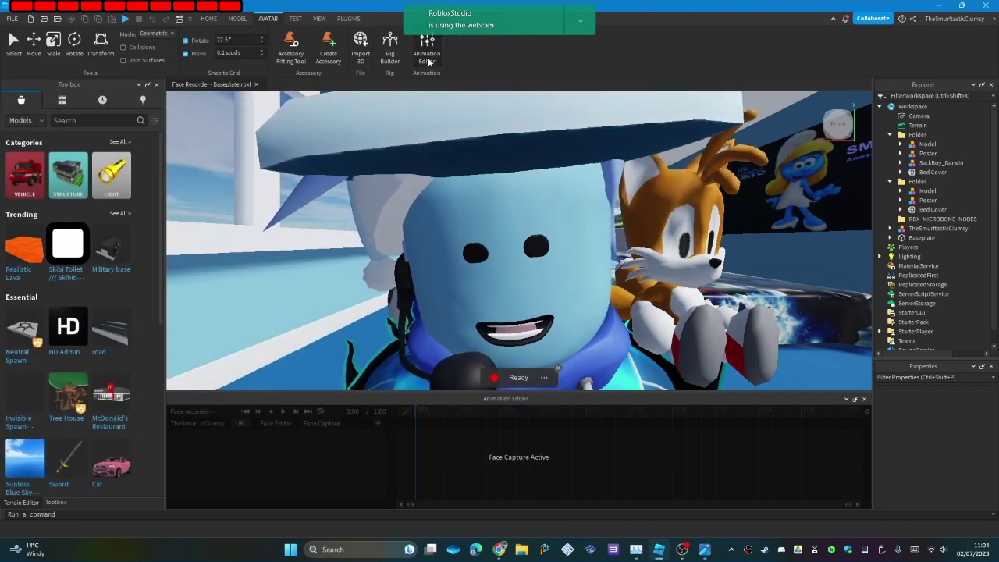
{"action": "left_click", "coordinate": [703, 549]}
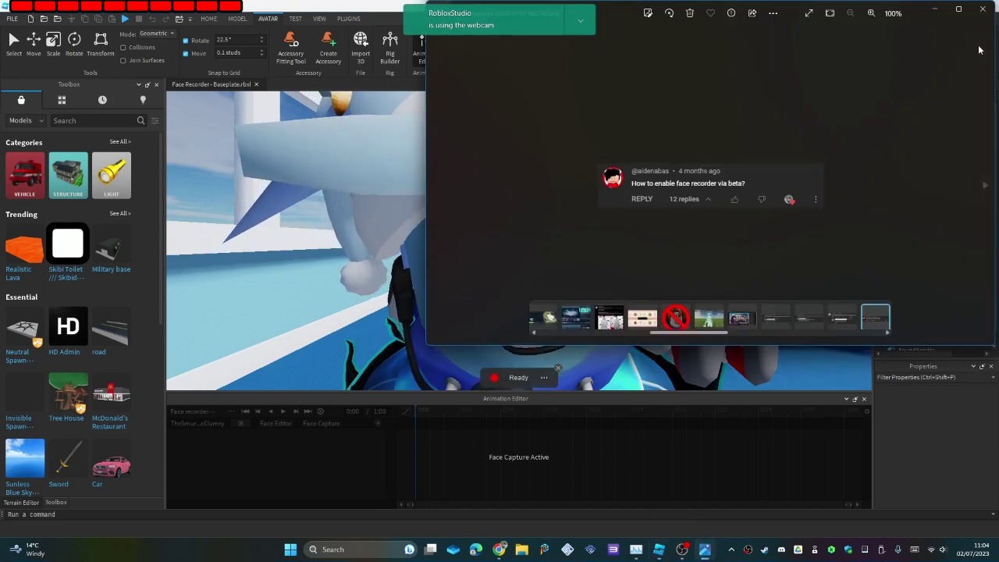
{"action": "left_click", "coordinate": [983, 9]}
- Confirm Face Capture is ticked under FILE > Beta Features, then cancel without changes
{"action": "left_click", "coordinate": [12, 18]}
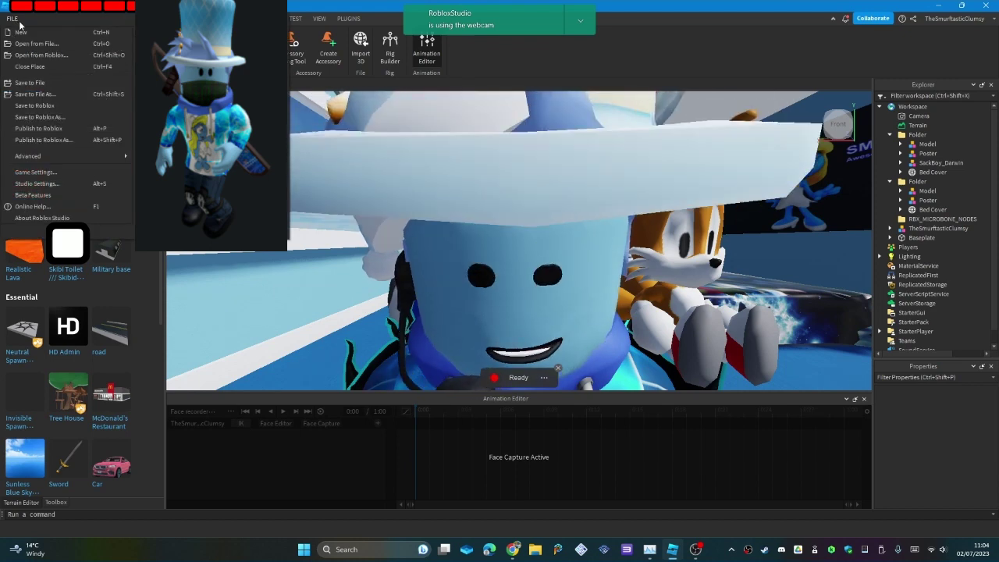
{"action": "left_click", "coordinate": [37, 195]}
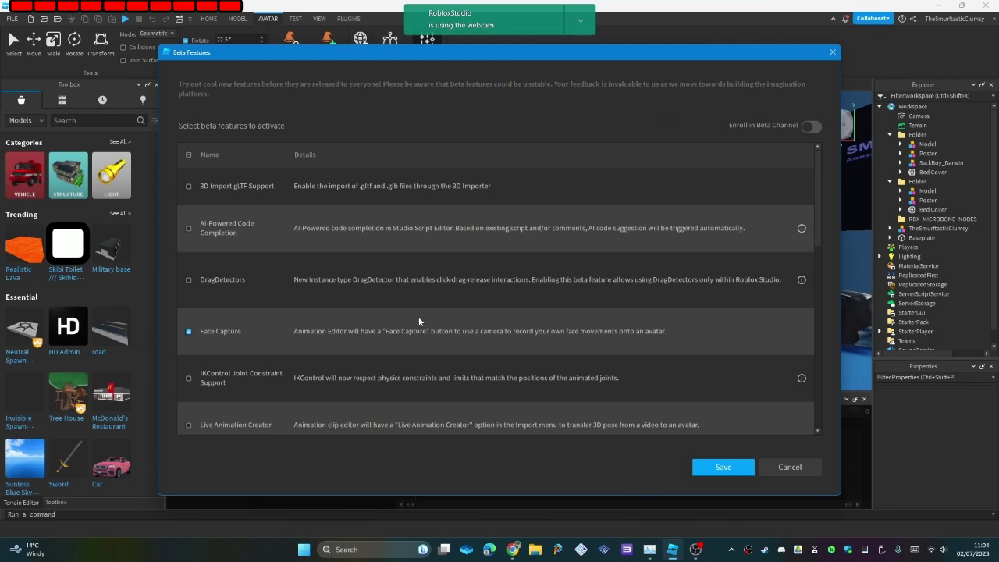
{"action": "mouse_move", "coordinate": [659, 55]}
{"action": "left_mouse_down"}
{"action": "mouse_move", "coordinate": [345, 270]}
{"action": "mouse_move", "coordinate": [242, 303]}
{"action": "mouse_move", "coordinate": [554, 89]}
{"action": "mouse_move", "coordinate": [642, 58]}
{"action": "left_mouse_up"}
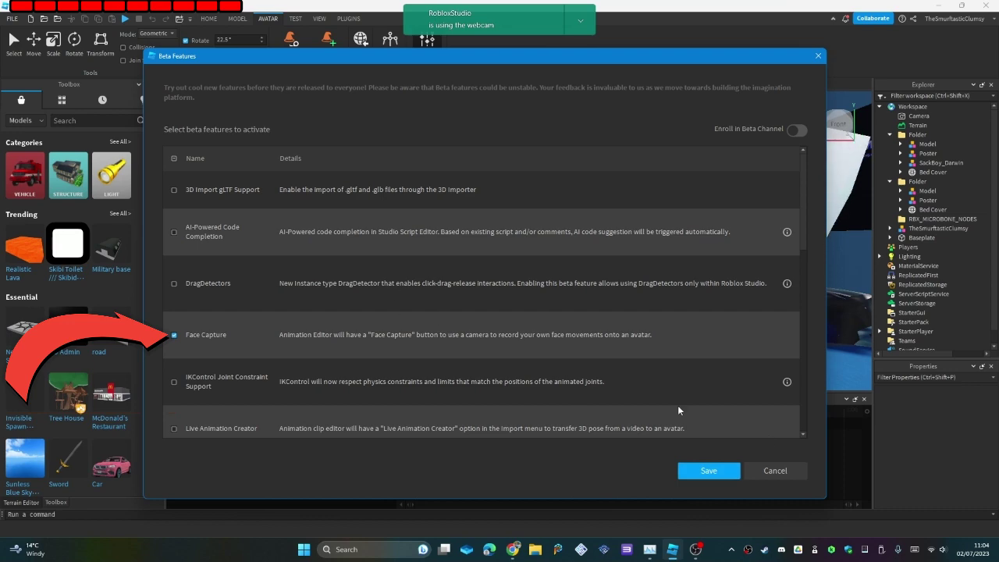
{"action": "left_click", "coordinate": [769, 470]}
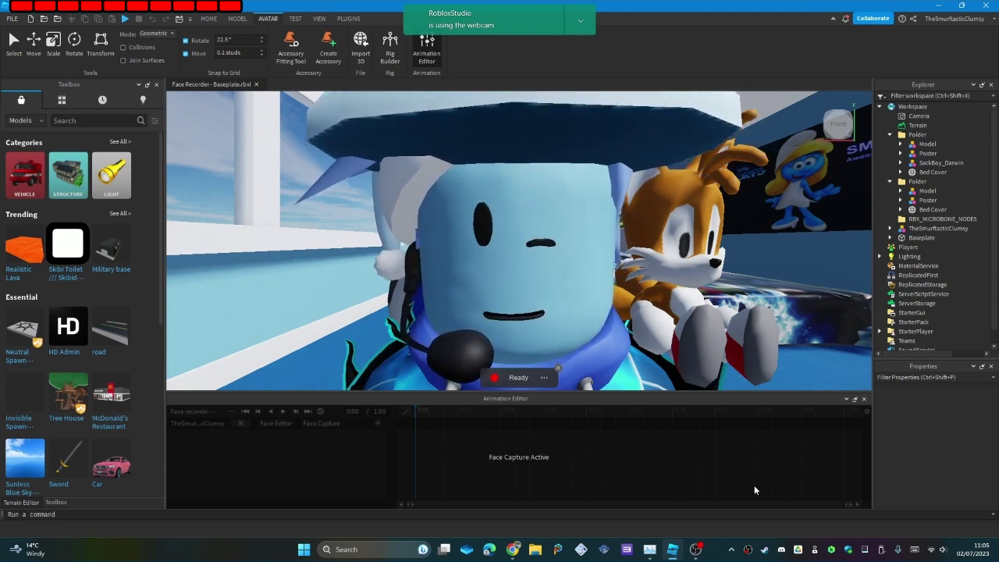
- Stop the OBS screen recording from its tray icon while Face Capture keeps running
{"action": "right_click", "coordinate": [748, 550]}
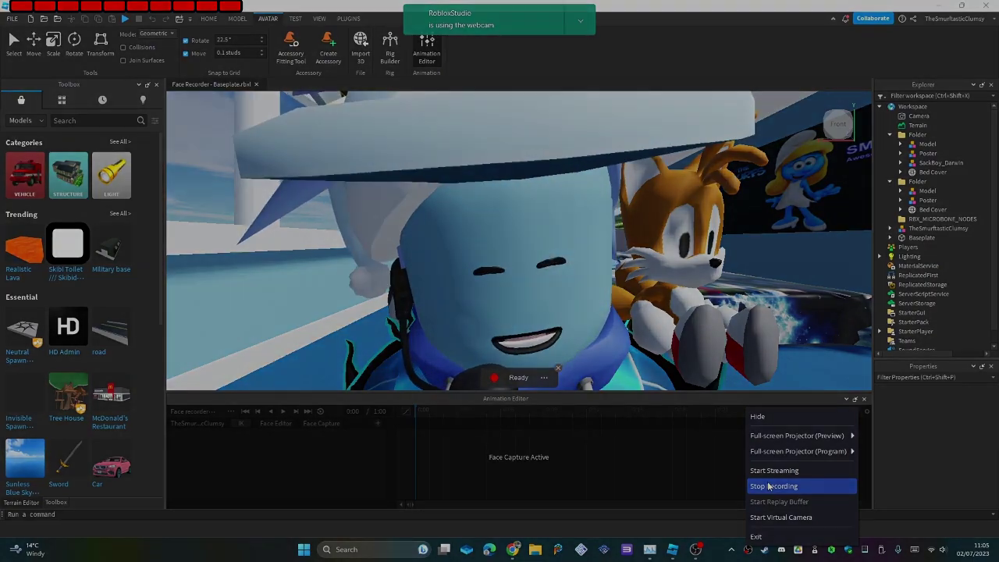